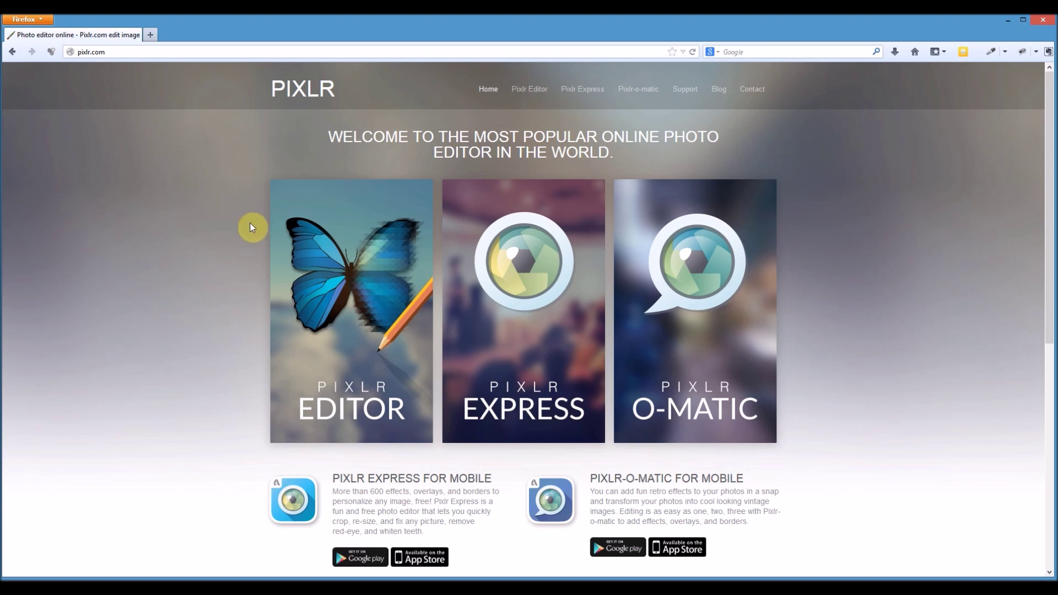
Step: Launch Pixlr Editor from the PIXLR EDITOR tile on pixlr.com
left_click(358, 339)
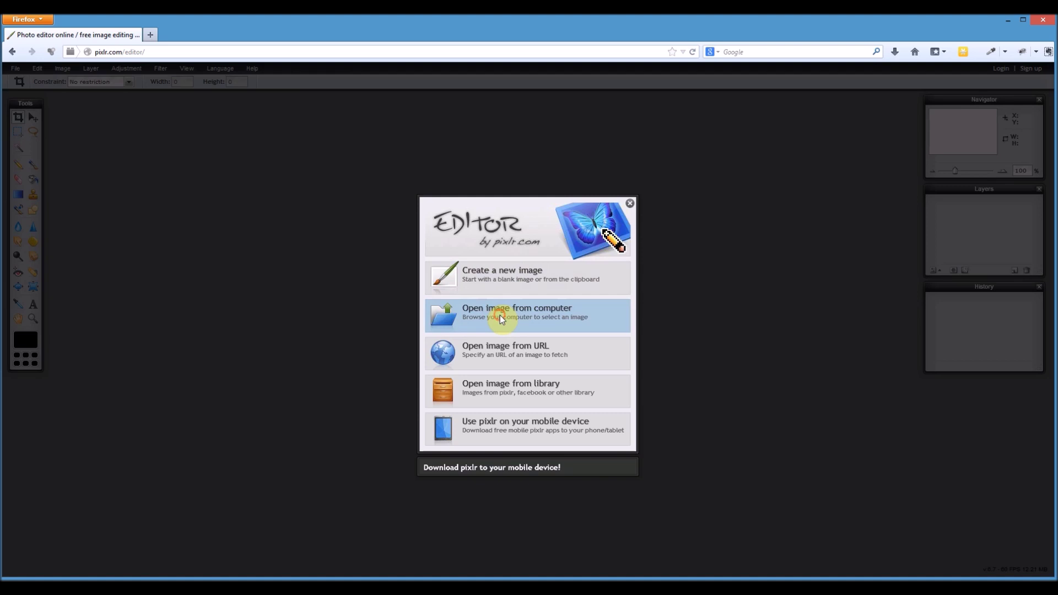
Step: Open operahouse-dark from the colour-lighting folder on the computer
left_click(500, 315)
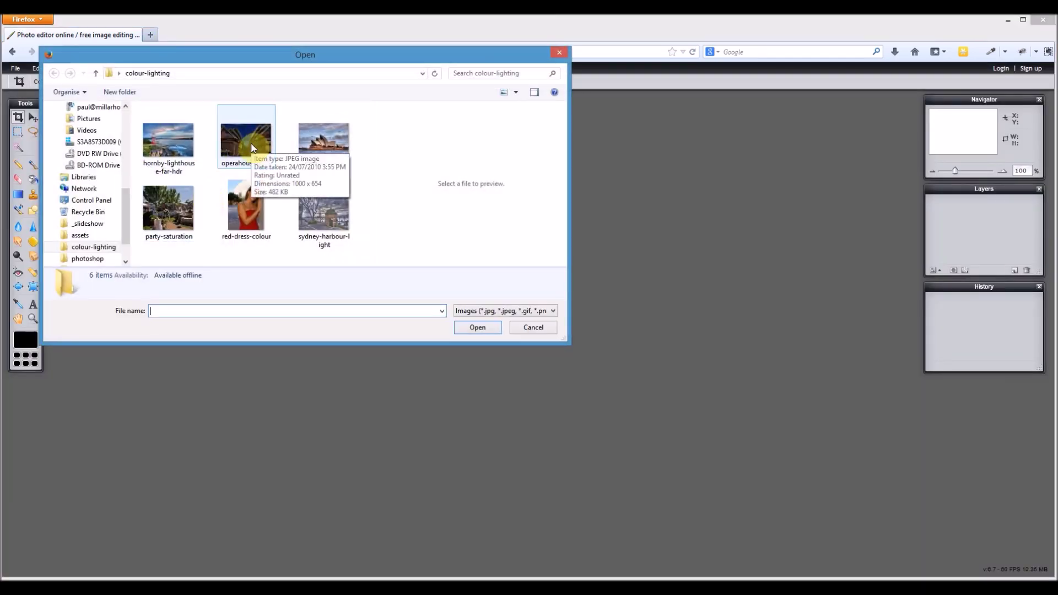
double_click(250, 145)
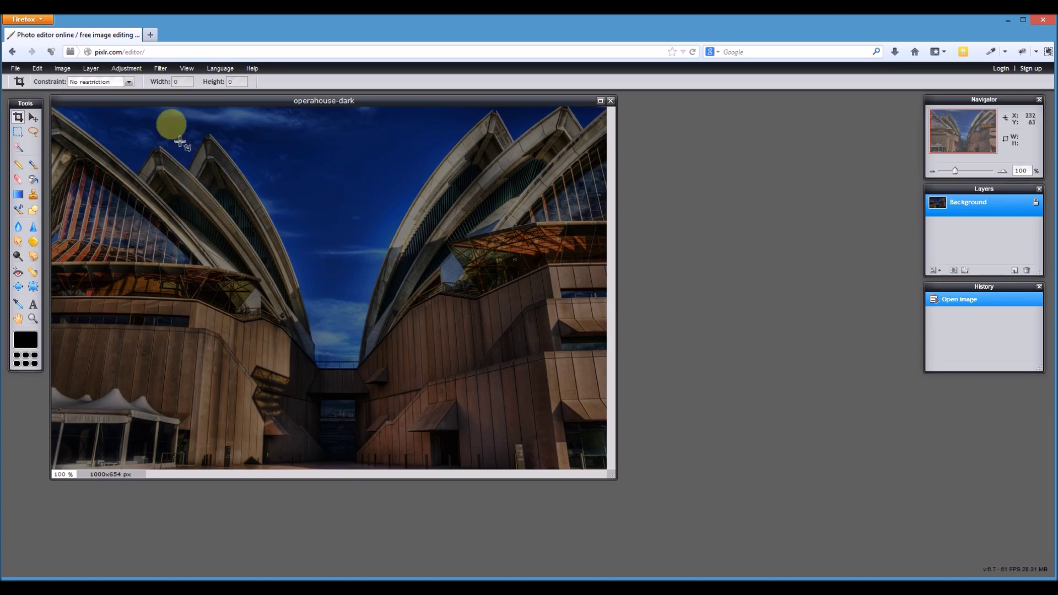
Step: Apply Levels to operahouse-dark with the white input at 116 and lighter midtones
left_click(127, 69)
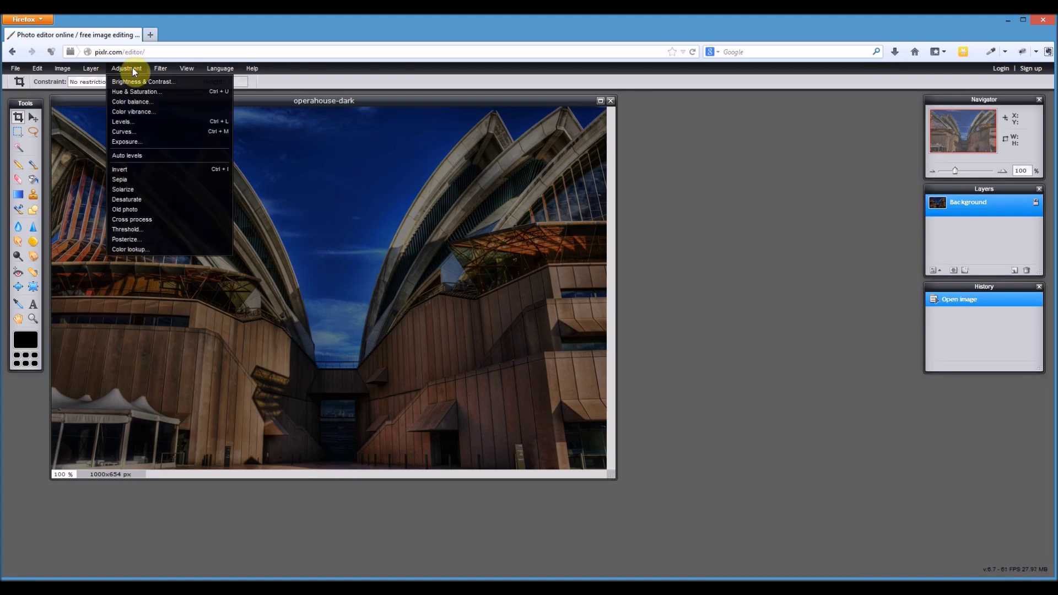
left_click(136, 120)
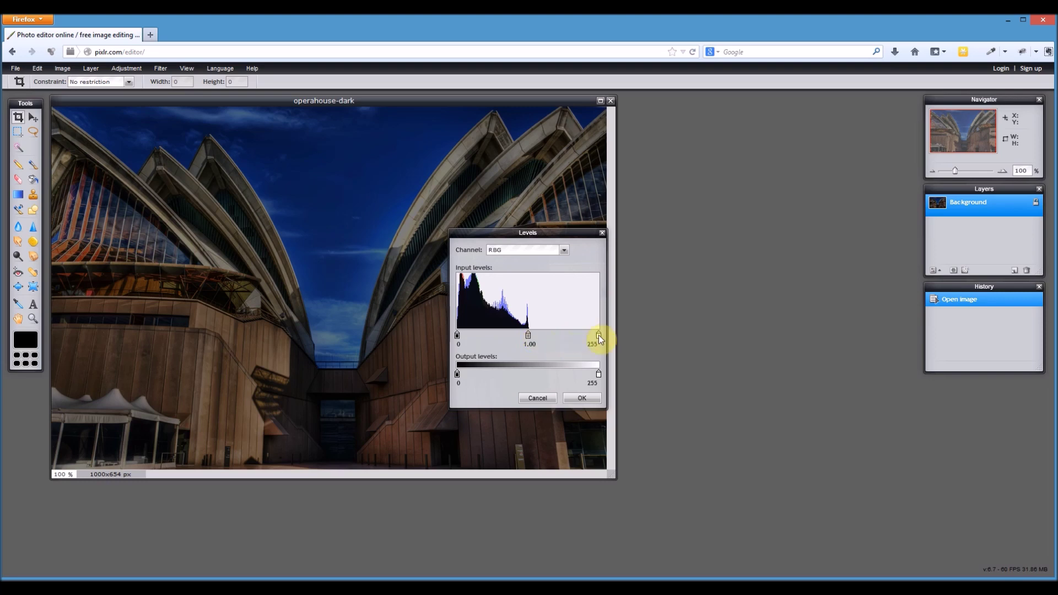
left_click_drag(598, 335, 522, 333)
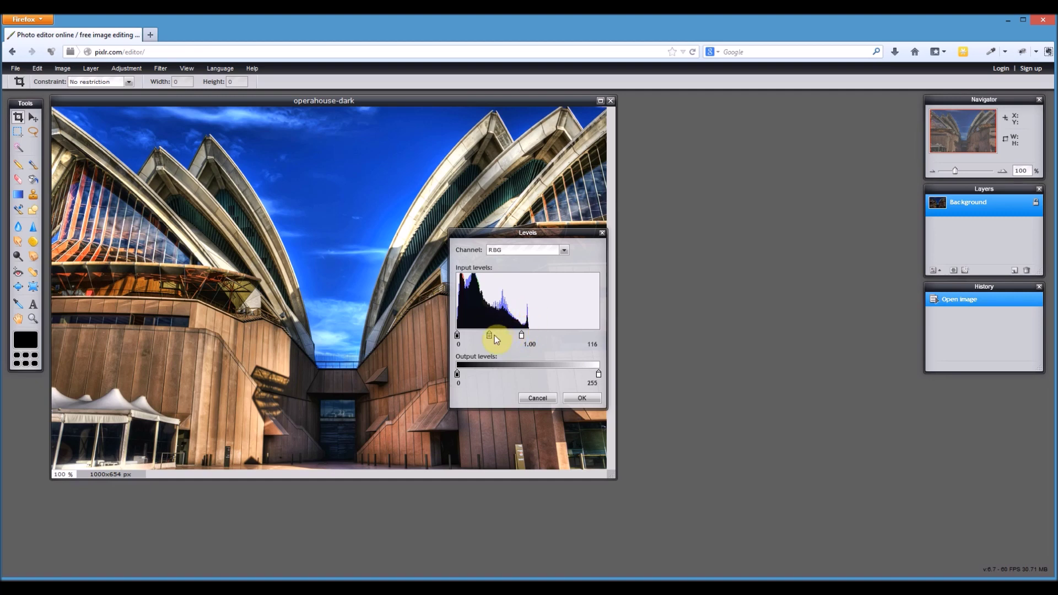
left_click_drag(491, 335, 490, 337)
left_click(583, 398)
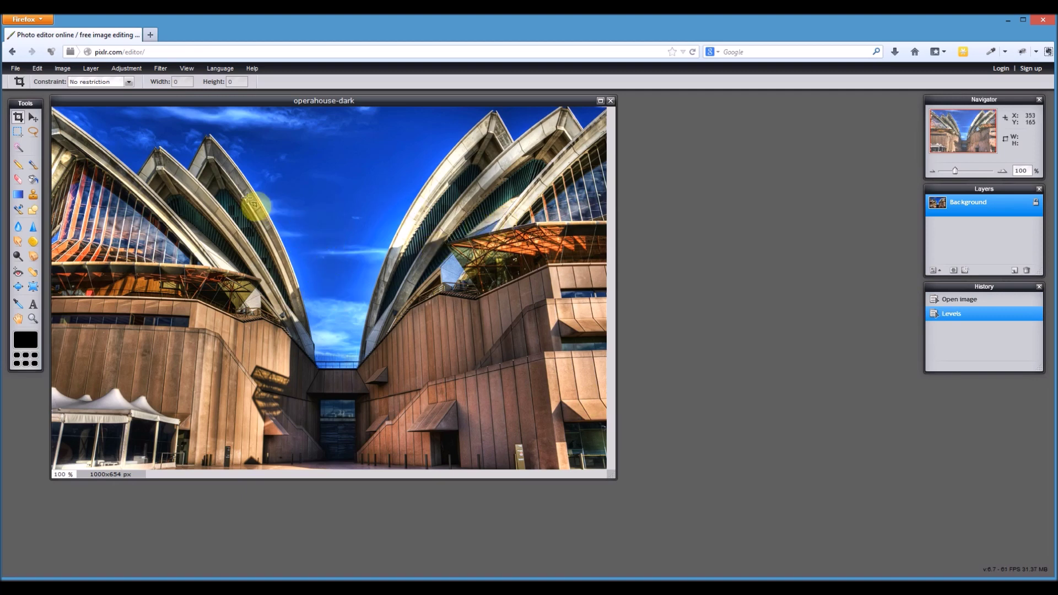
Step: Close operahouse-dark without saving and open sydney-harbour-light from the computer
left_click(611, 101)
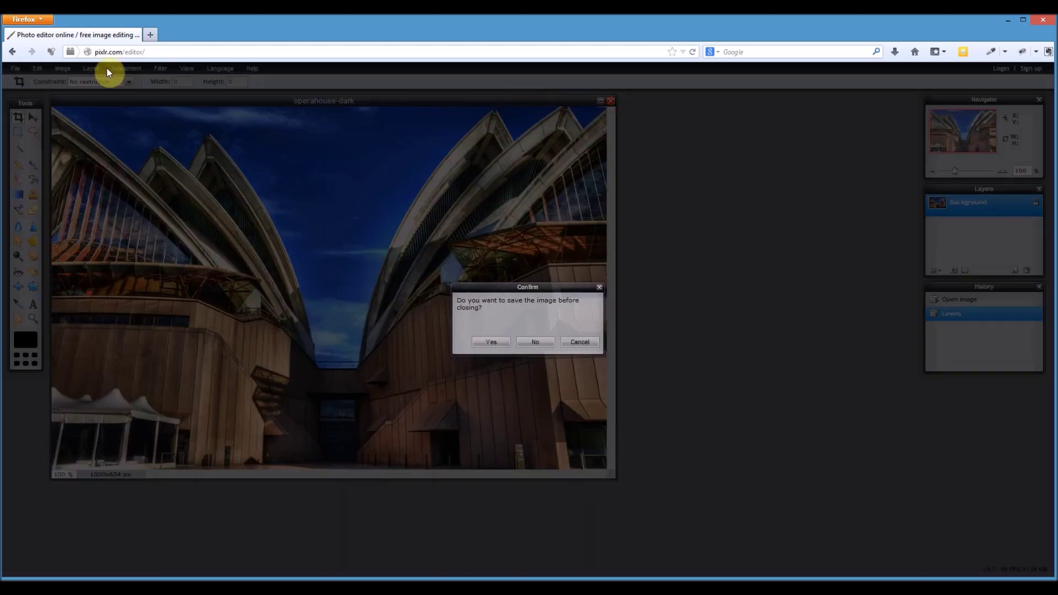
left_click(536, 342)
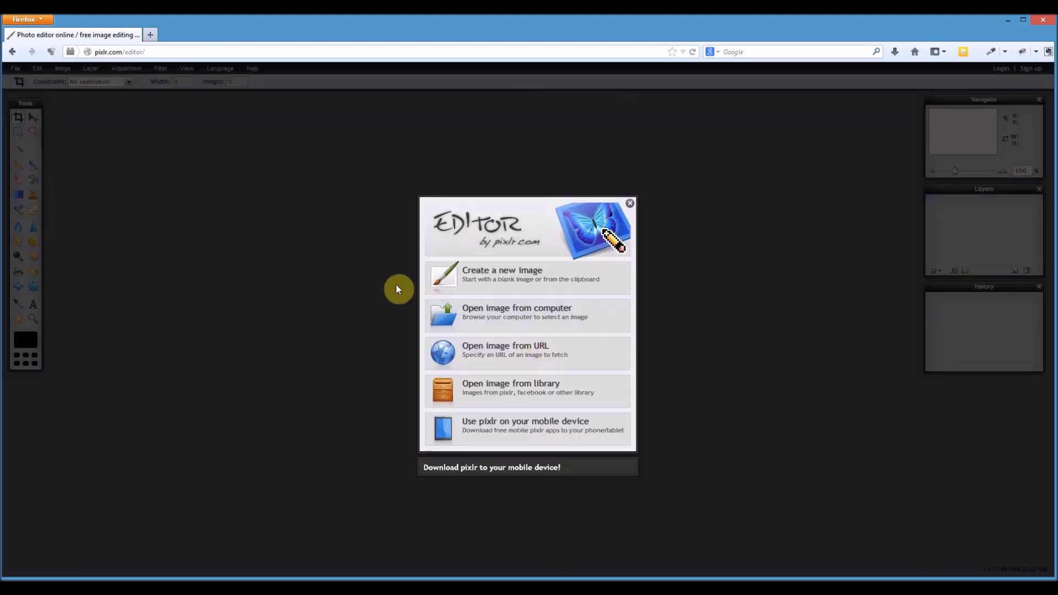
left_click(489, 312)
double_click(330, 201)
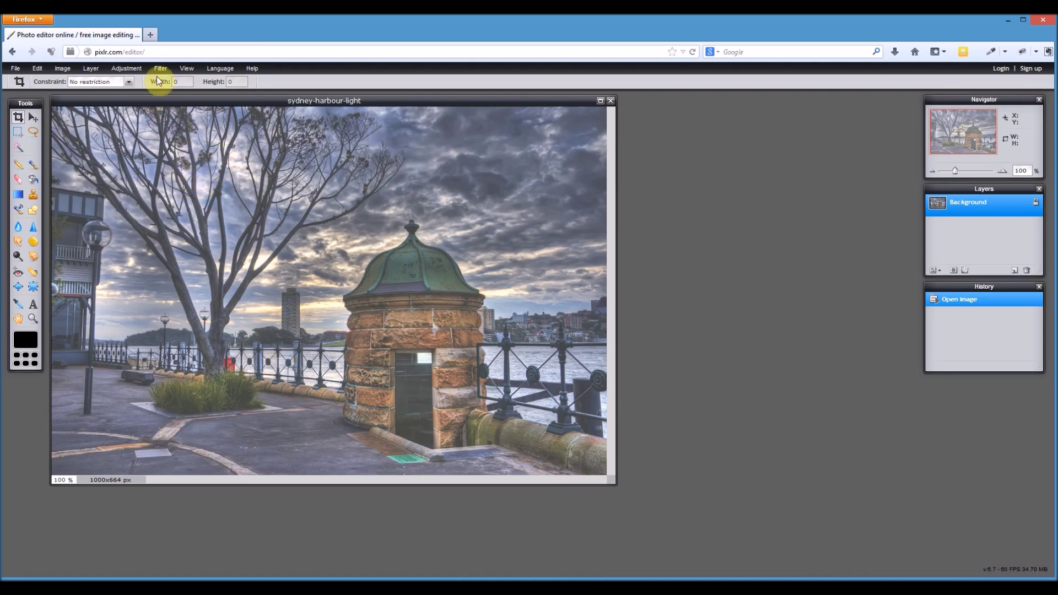
left_click(127, 68)
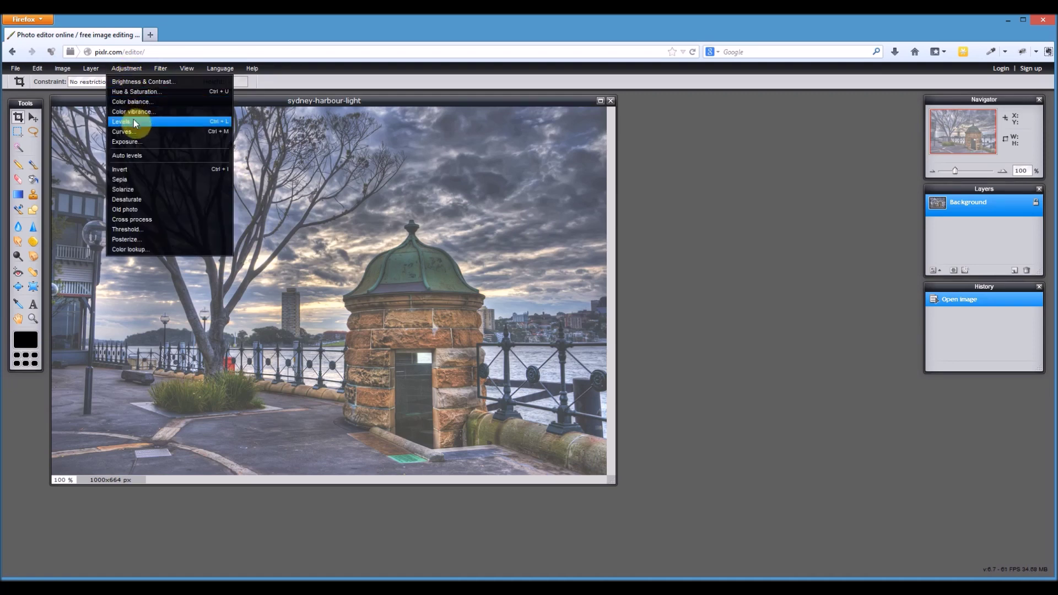
Step: Apply Levels to the harbour photo with black point 62, white point 217 and darker midtones
left_click(133, 121)
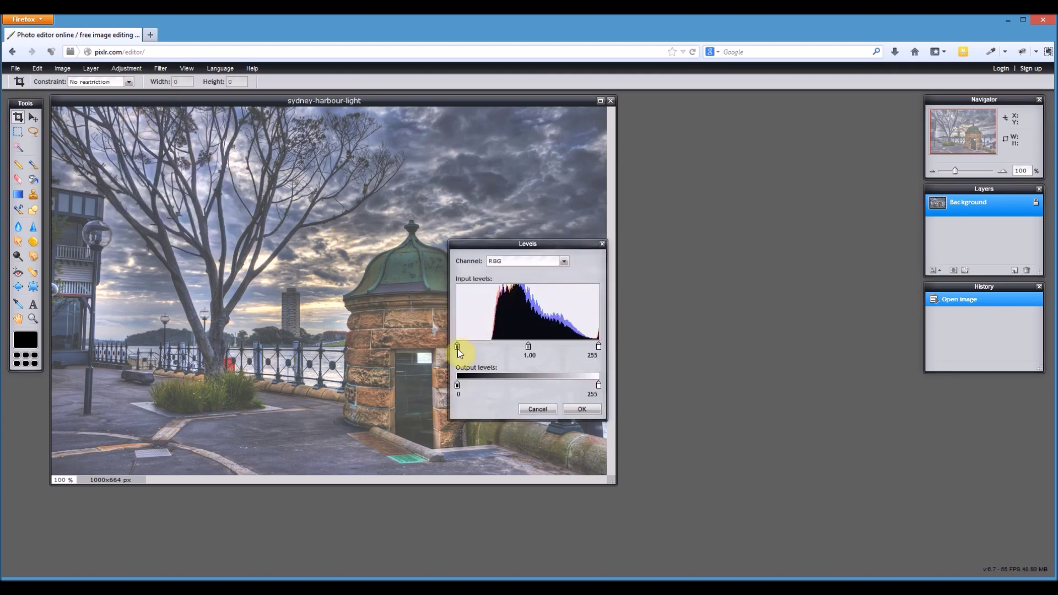
left_click_drag(457, 348, 489, 349)
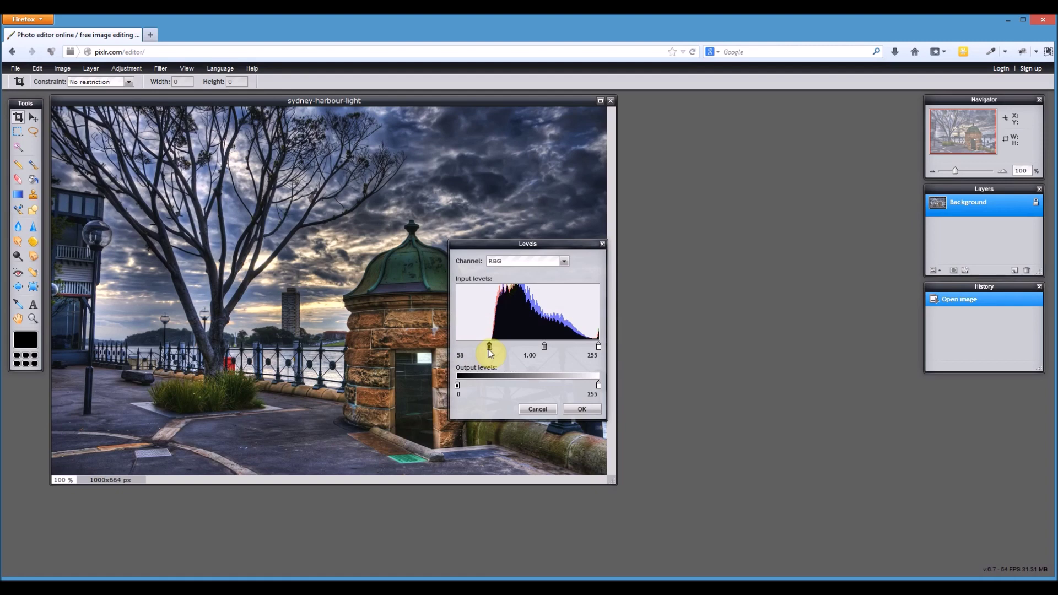
left_click_drag(488, 350, 491, 350)
left_click_drag(599, 347, 578, 346)
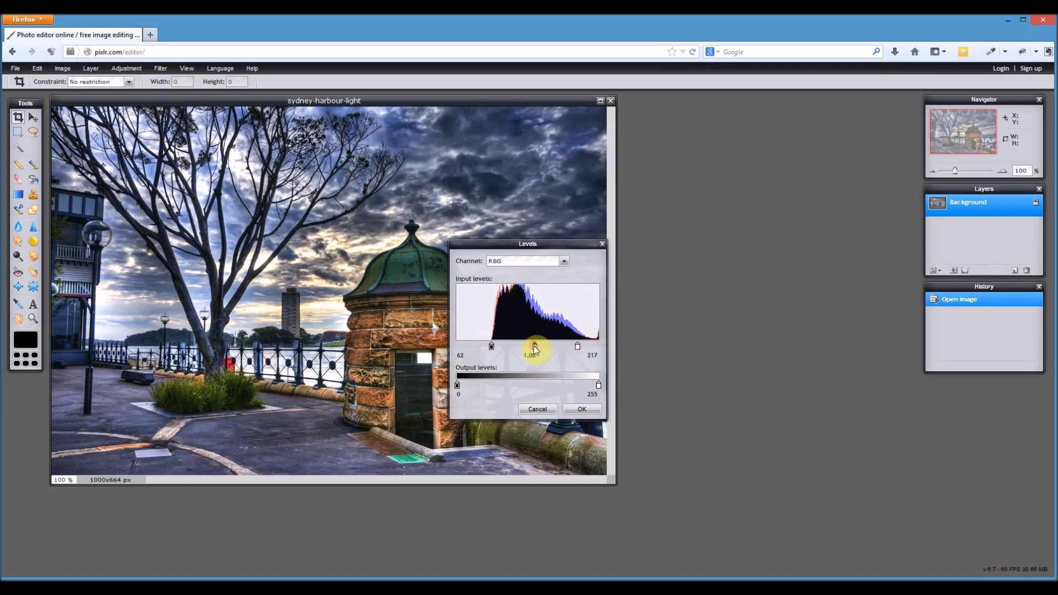
left_click_drag(533, 347, 533, 345)
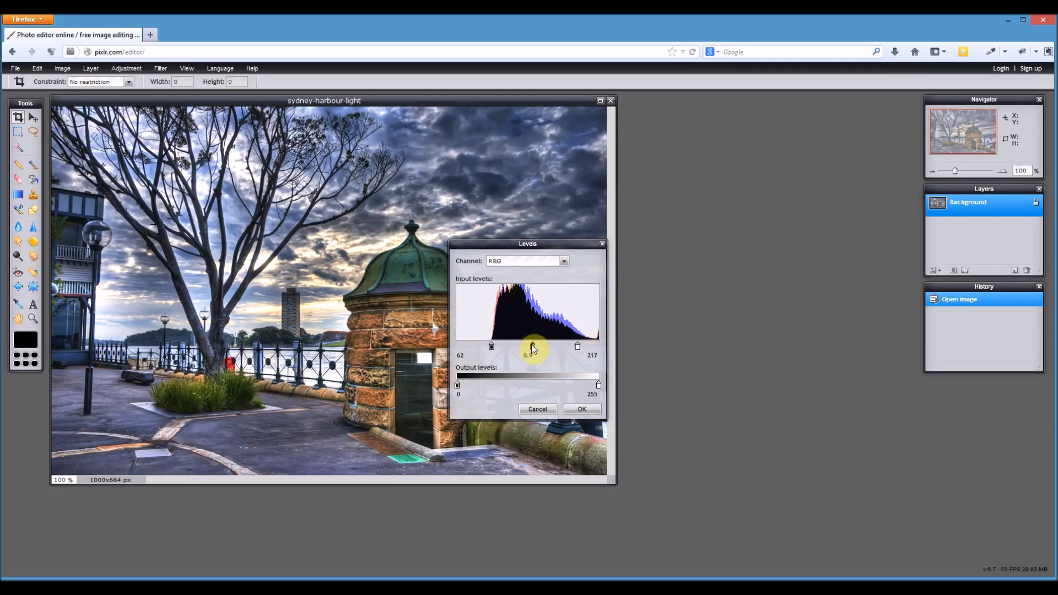
left_click(583, 410)
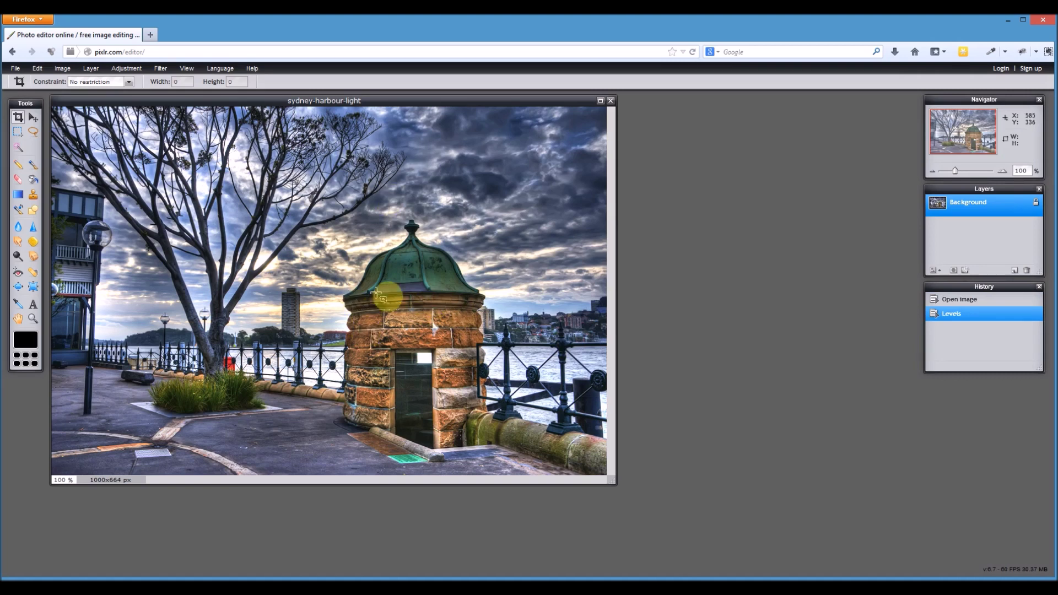
Step: Reopen Levels to check the result, then cancel without changes
left_click(124, 68)
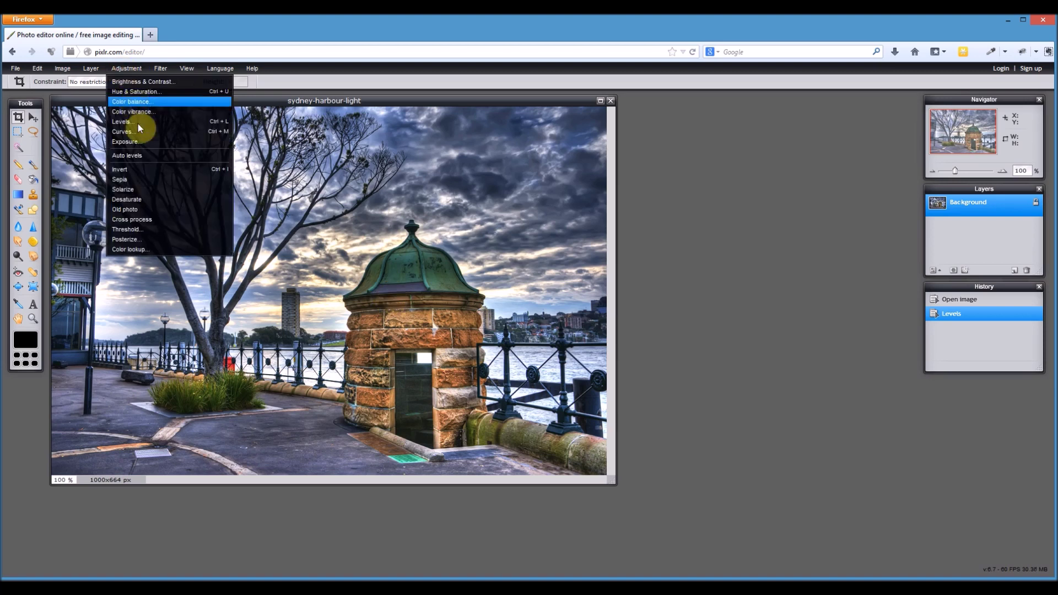
left_click(135, 123)
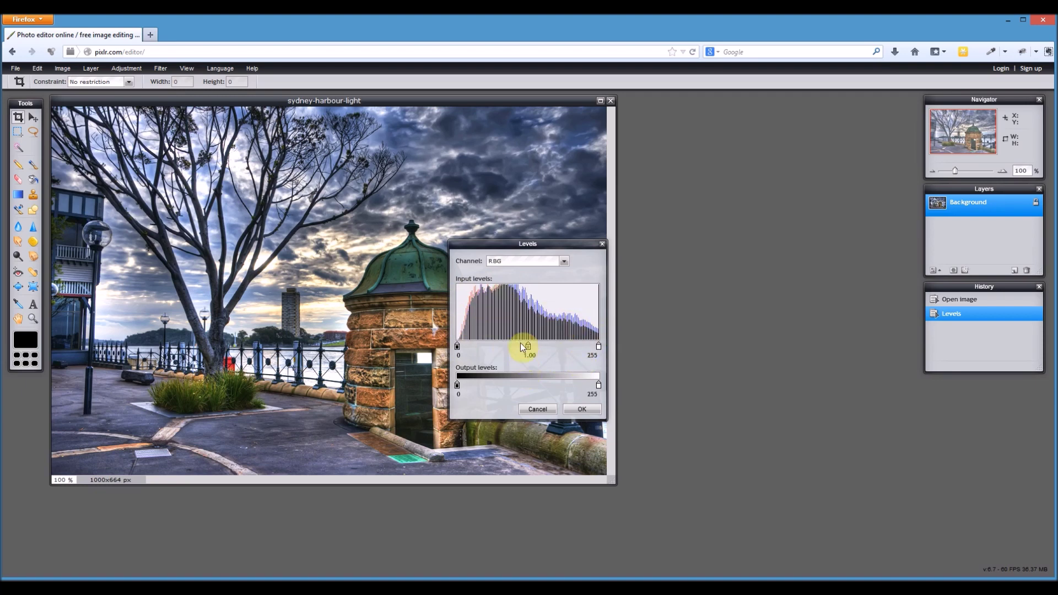
left_click(536, 410)
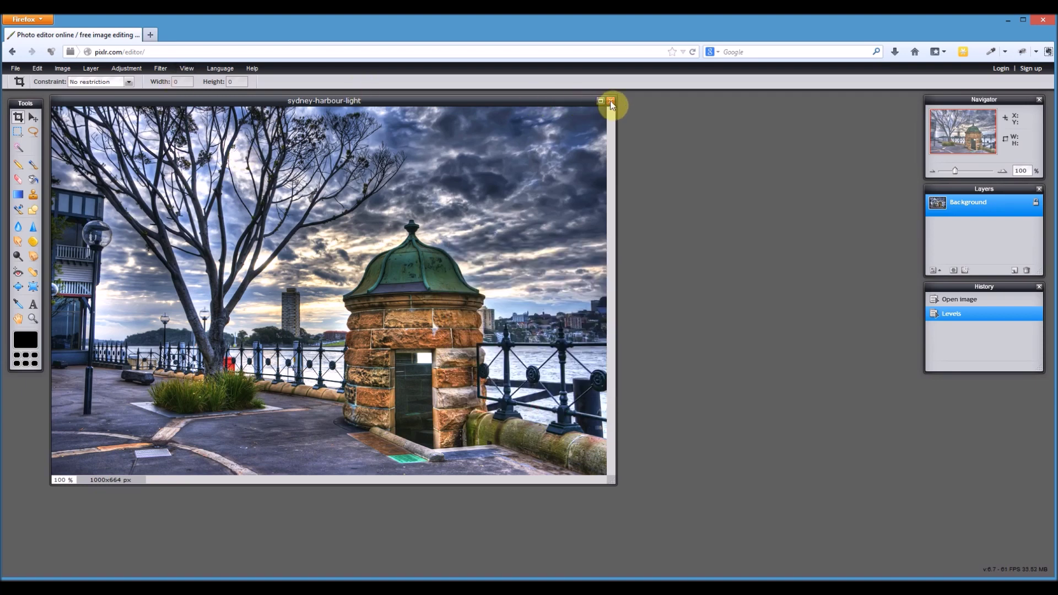
Step: Discard the harbour photo and open operahouse-sky (1000×665 px) from the computer
left_click(611, 101)
left_click(539, 346)
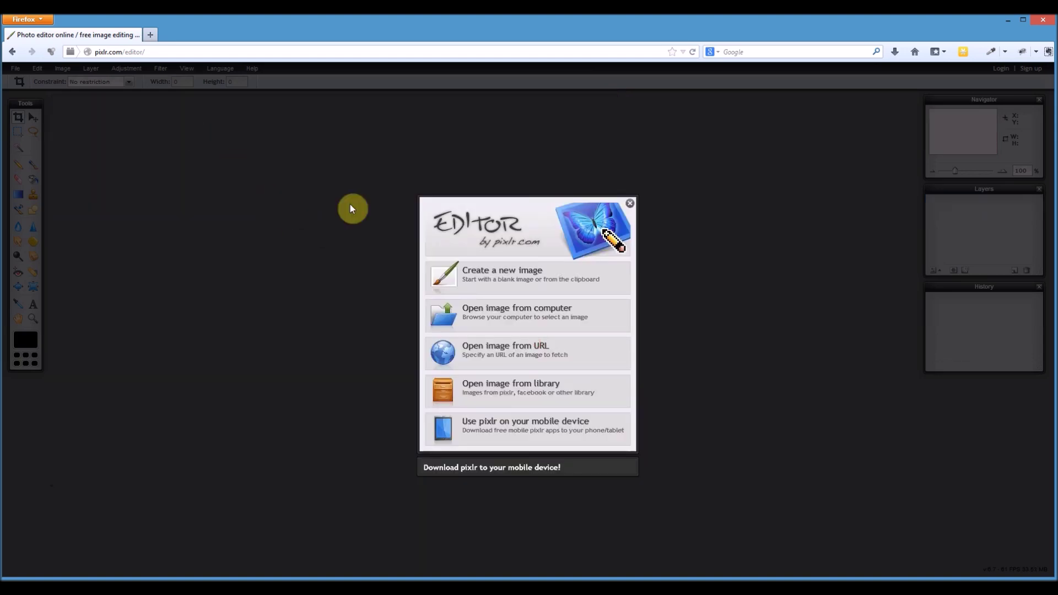
left_click(487, 318)
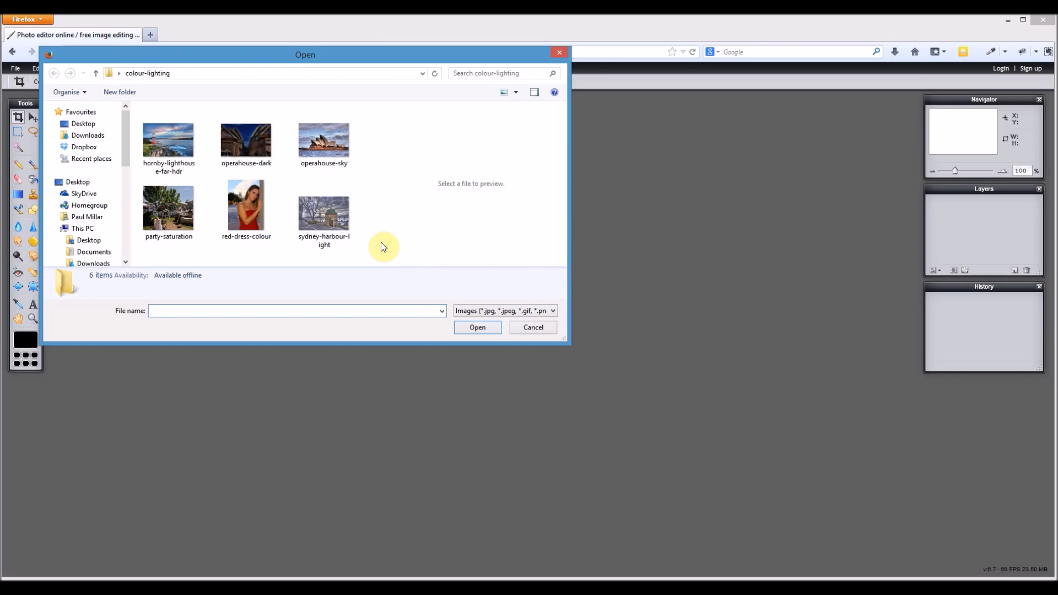
double_click(324, 148)
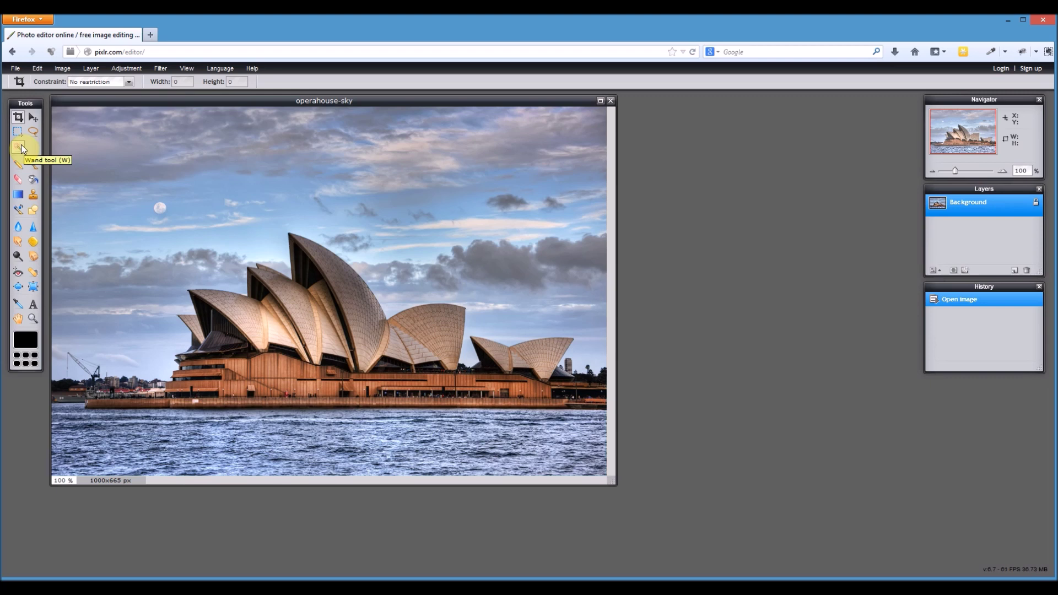
Step: Select the cloudy sky with the Magic Wand at tolerance 36
left_click(20, 145)
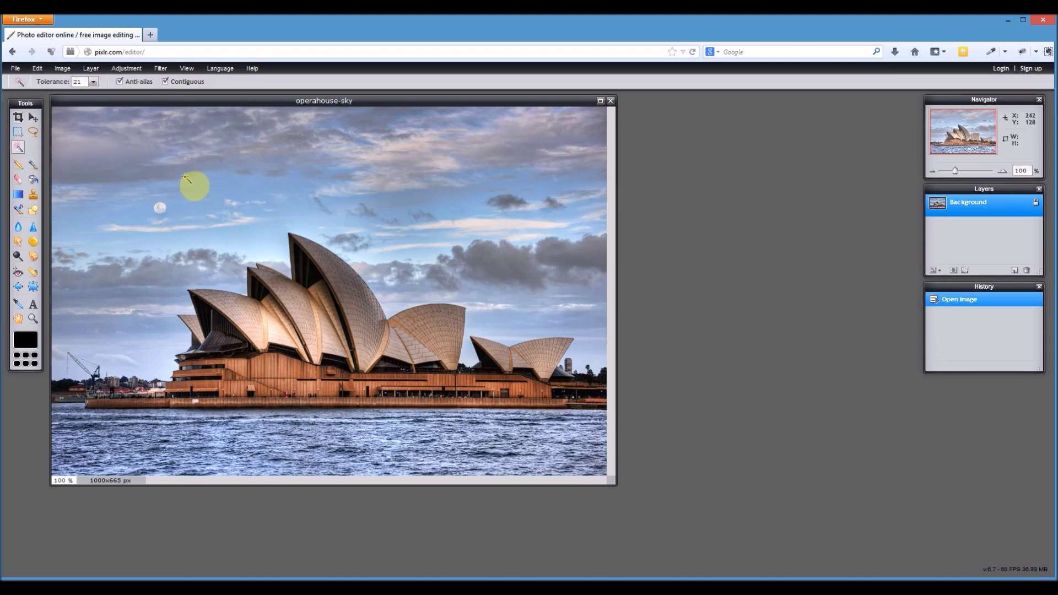
left_click(92, 82)
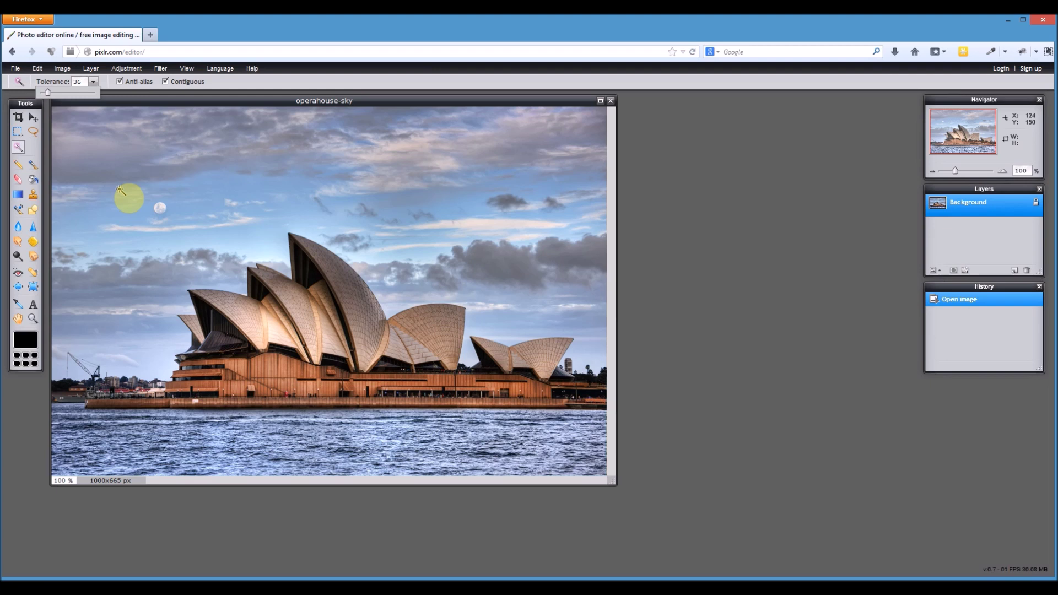
left_click(119, 190)
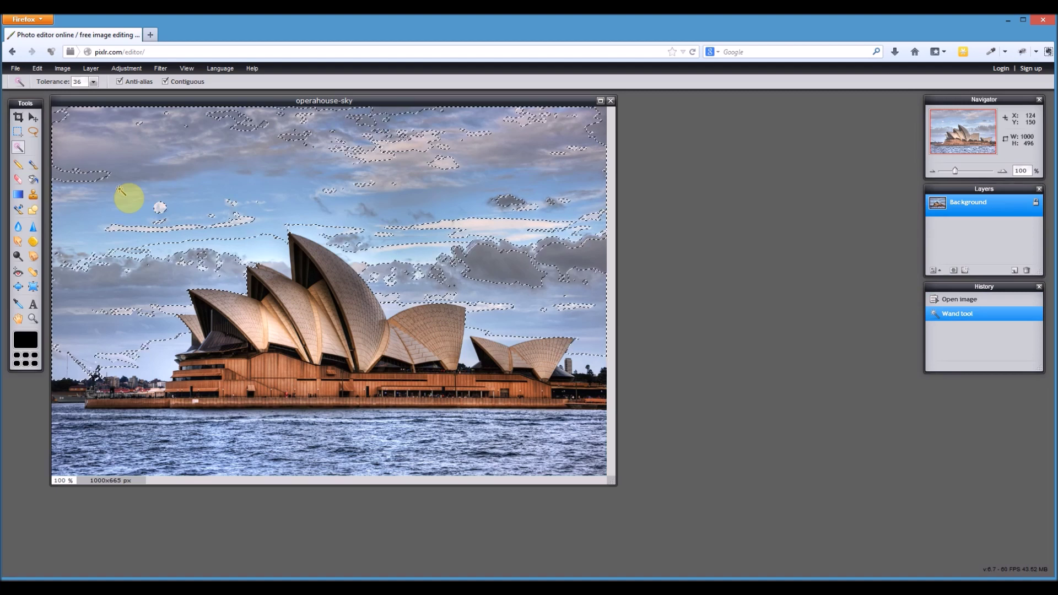
Step: Add more sky and cloud patches to the wand selection, undoing the last addition
left_click(71, 123)
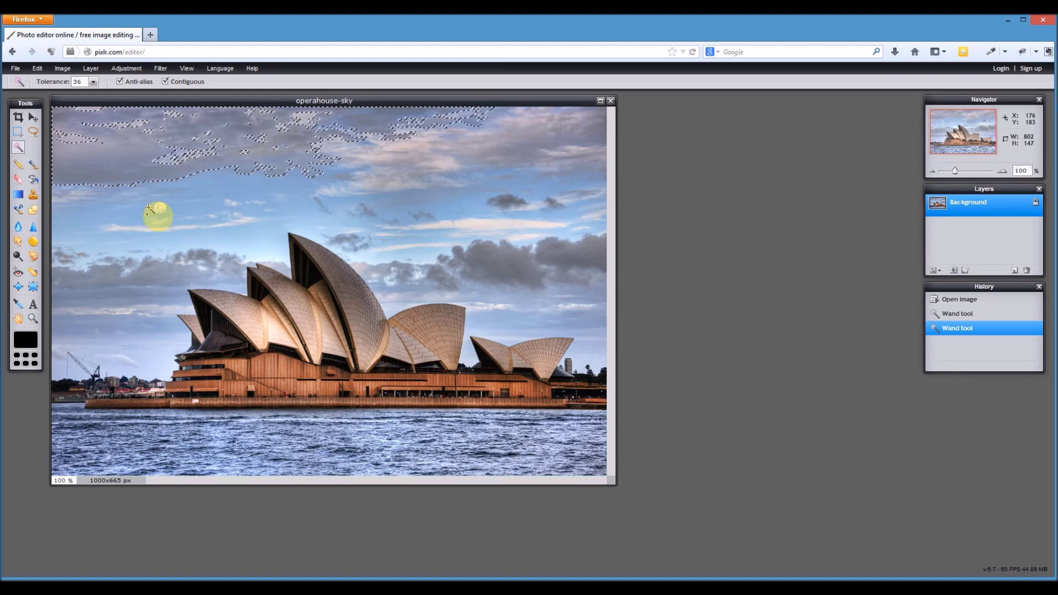
left_click(149, 208, "shift")
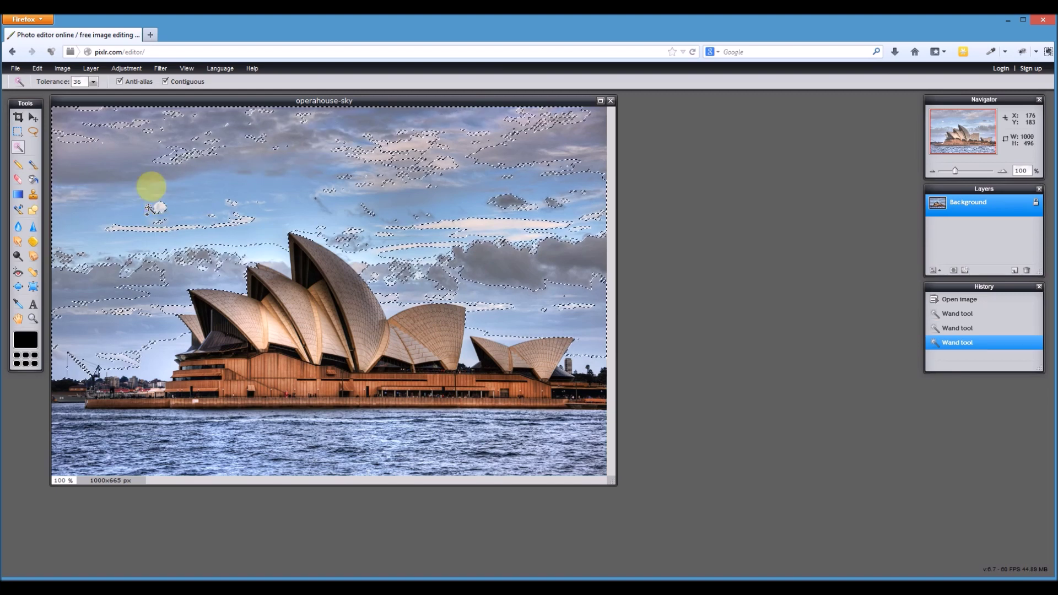
left_click(84, 137, "shift")
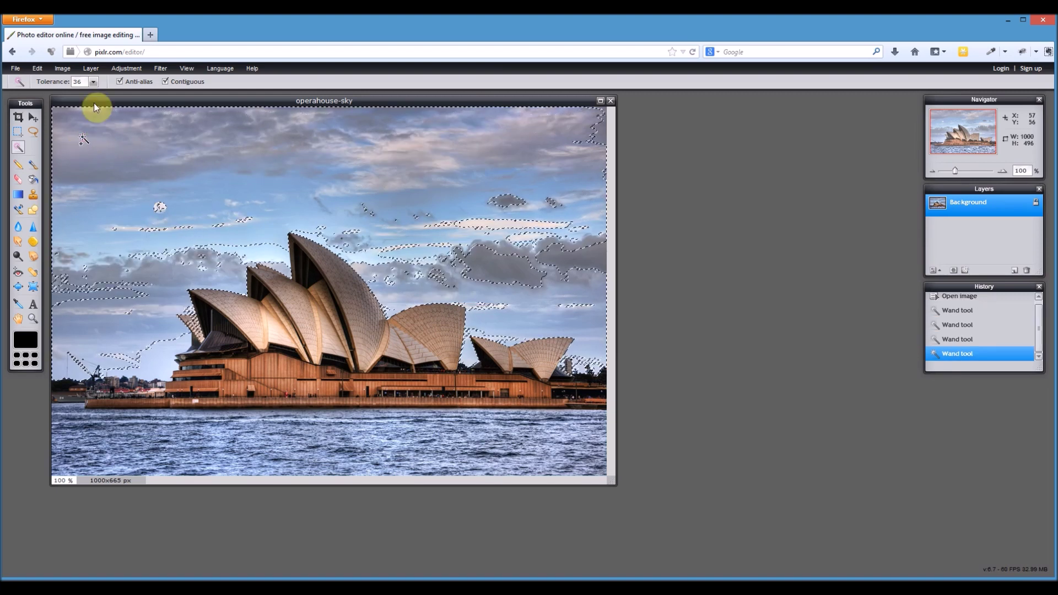
left_click(162, 210, "shift")
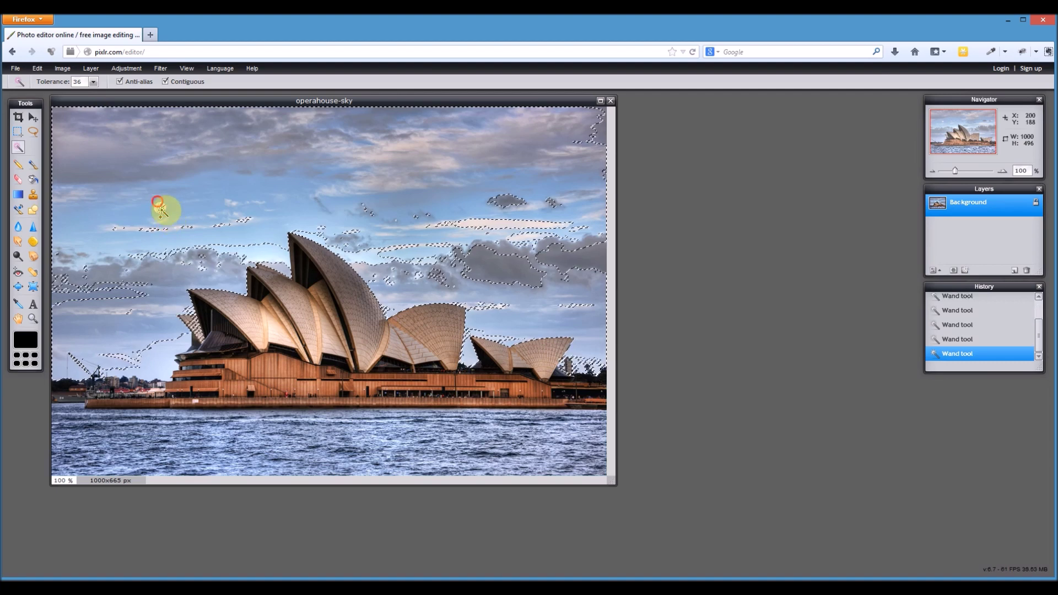
left_click(119, 231, "shift")
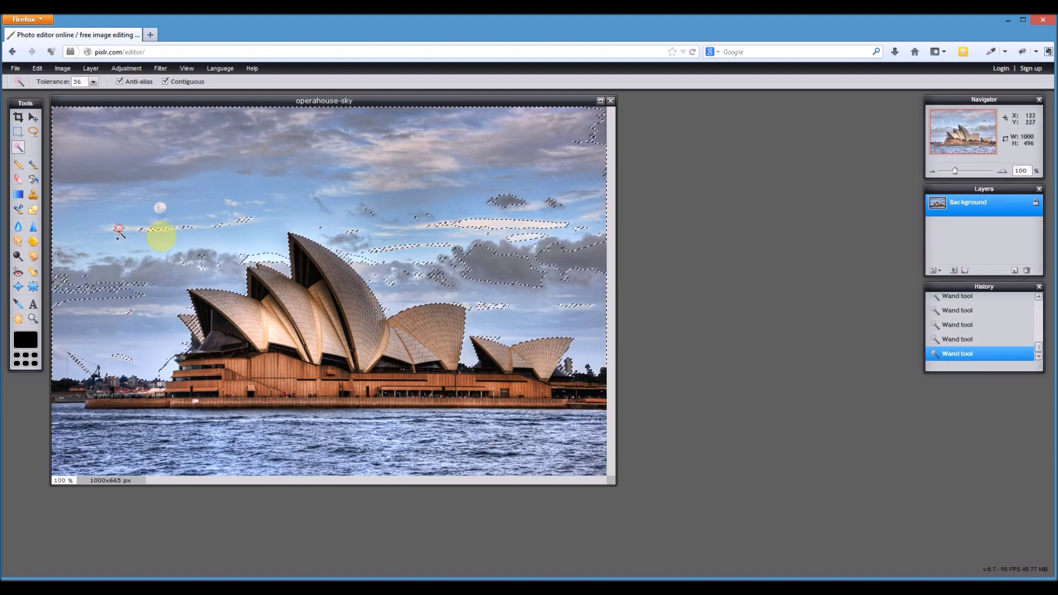
left_click(59, 255, "shift")
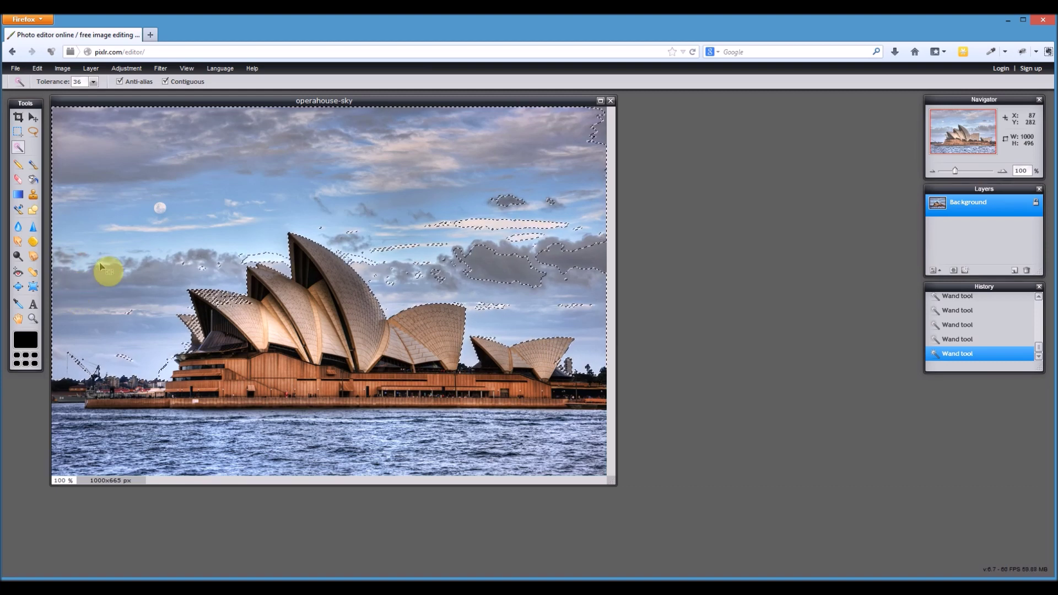
key("ctrl+z")
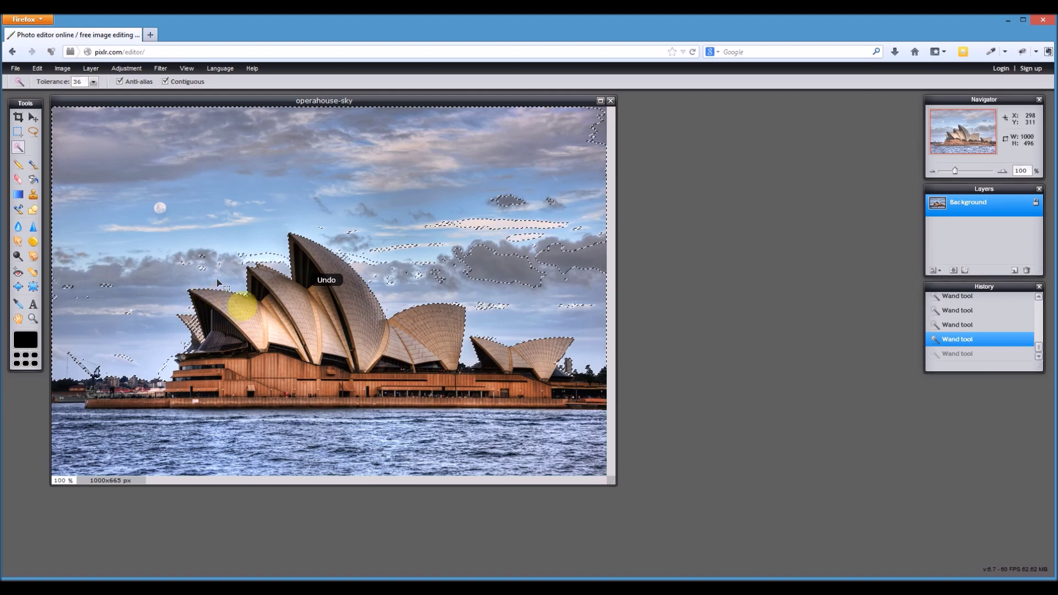
left_click(94, 82)
Step: Set wand tolerance to 20 and reselect the entire sky, filling the cloud holes
left_click_drag(59, 91, 44, 91)
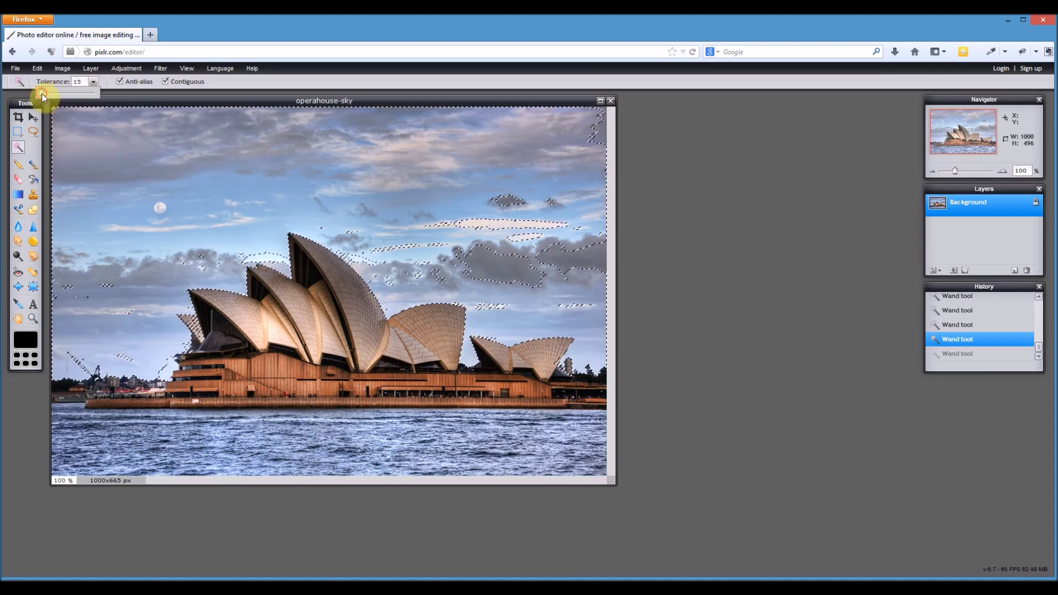
left_click_drag(42, 94, 44, 94)
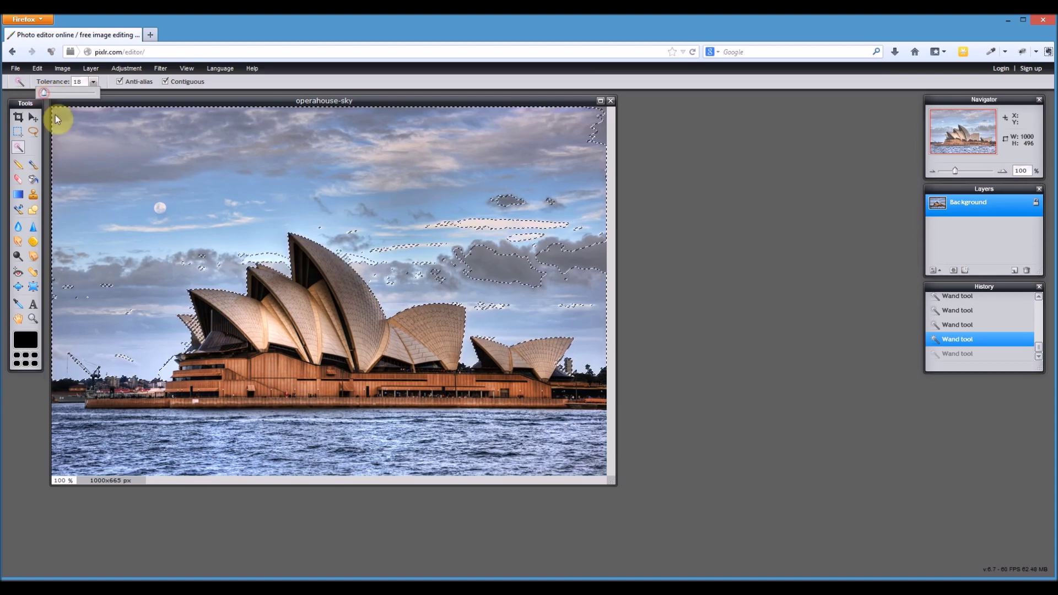
left_click(69, 288)
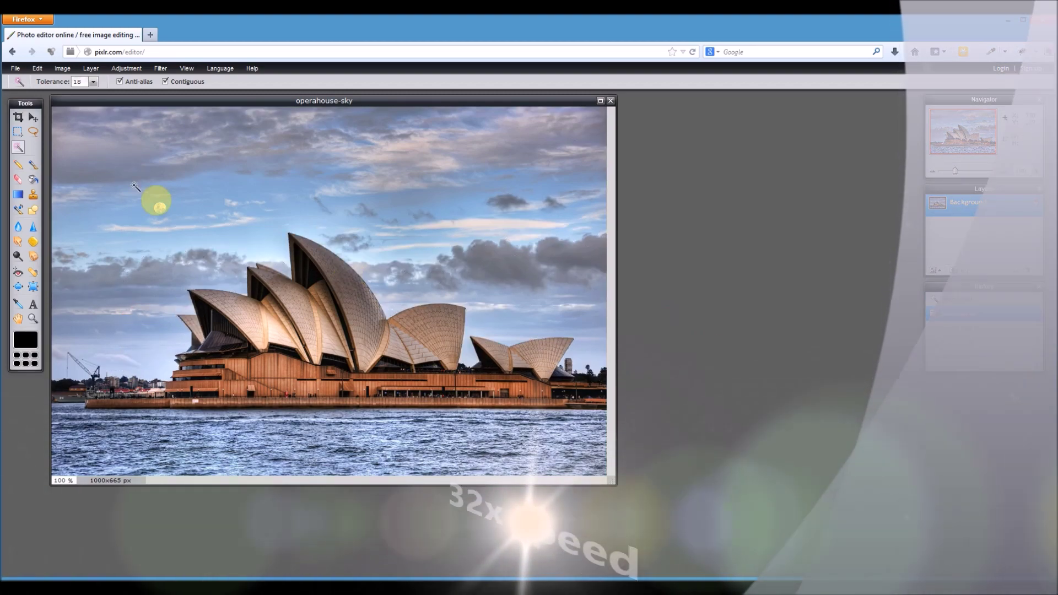
left_click(146, 323)
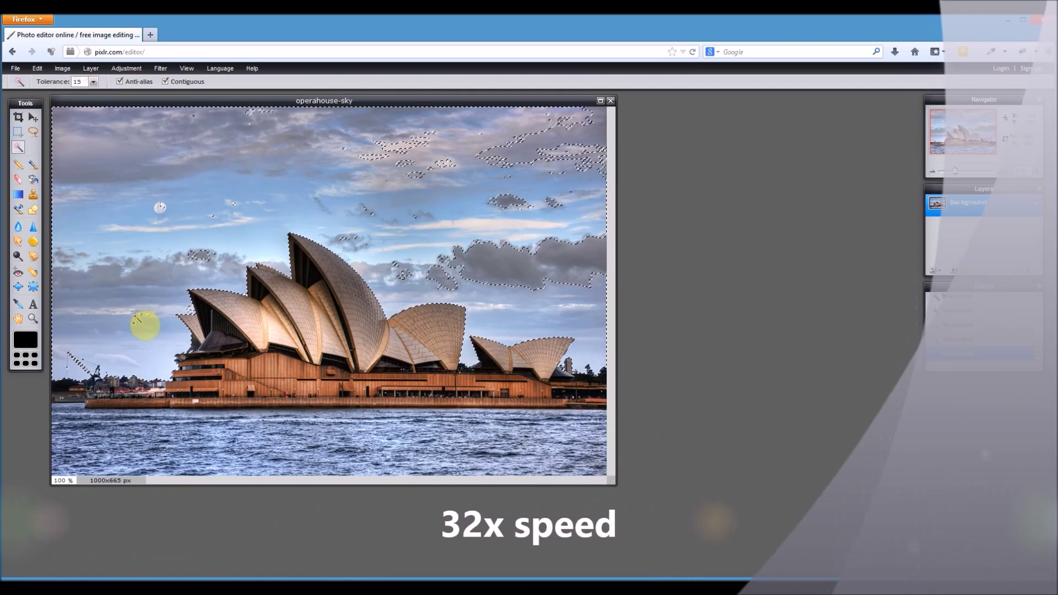
left_click(94, 82)
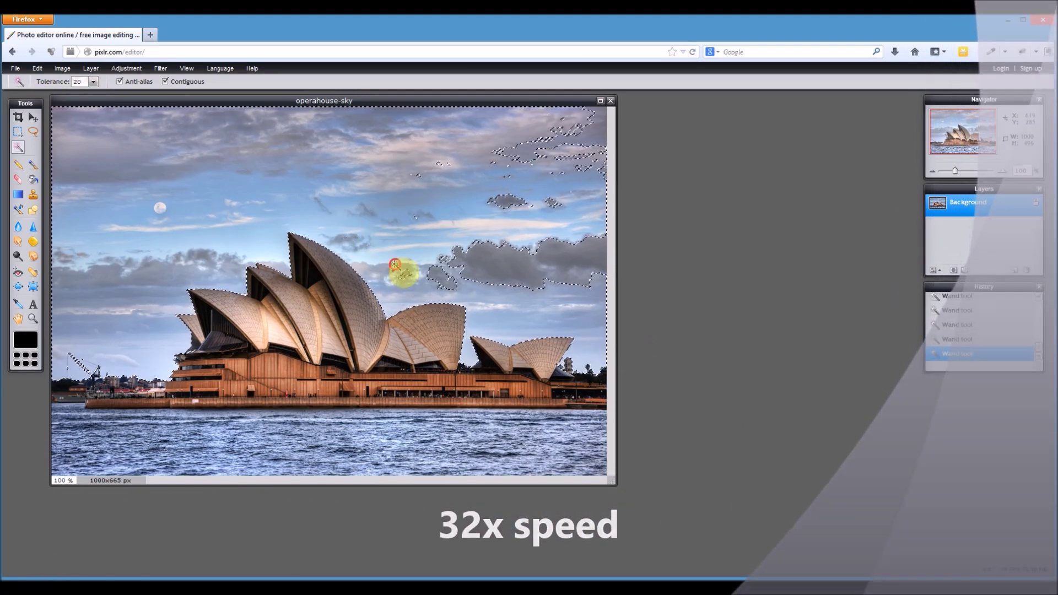
left_click(416, 212)
left_click(417, 212, "shift")
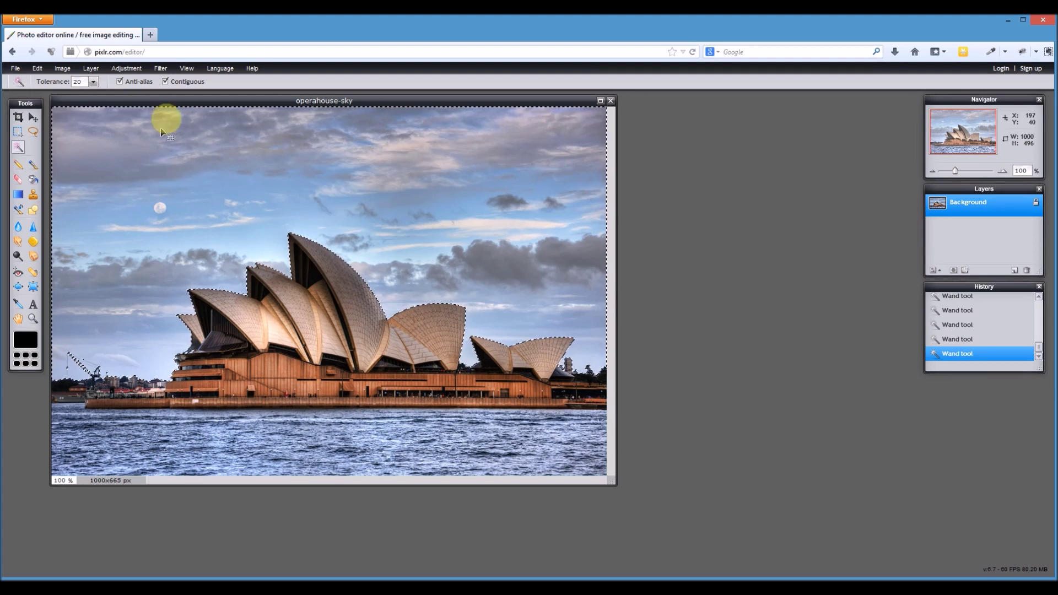
Step: Apply Levels with input levels 89 and 241 to the selected sky, then deselect
left_click(127, 68)
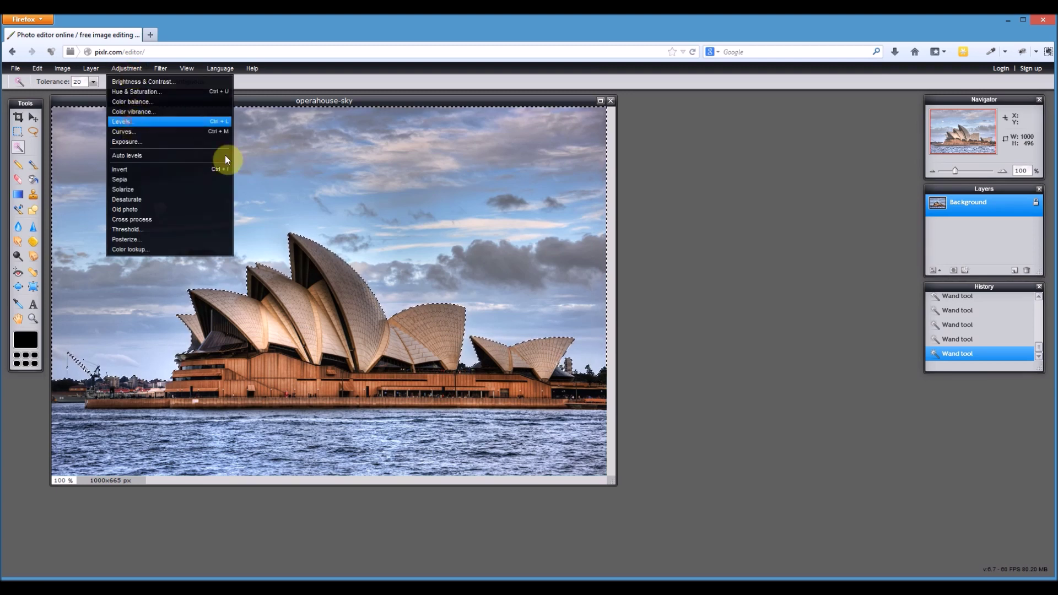
left_click(223, 121)
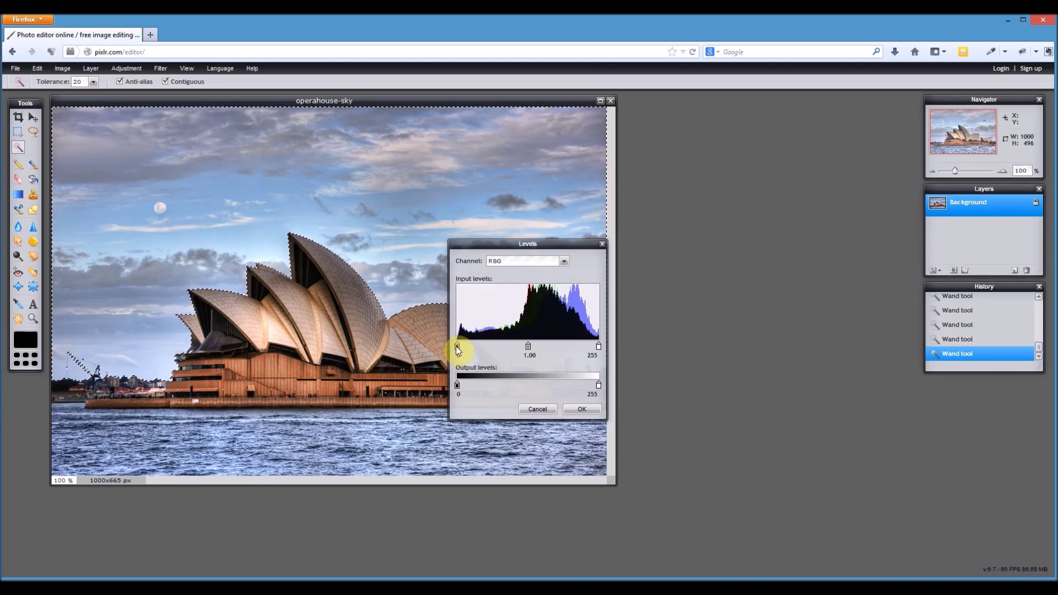
left_click_drag(457, 347, 501, 346)
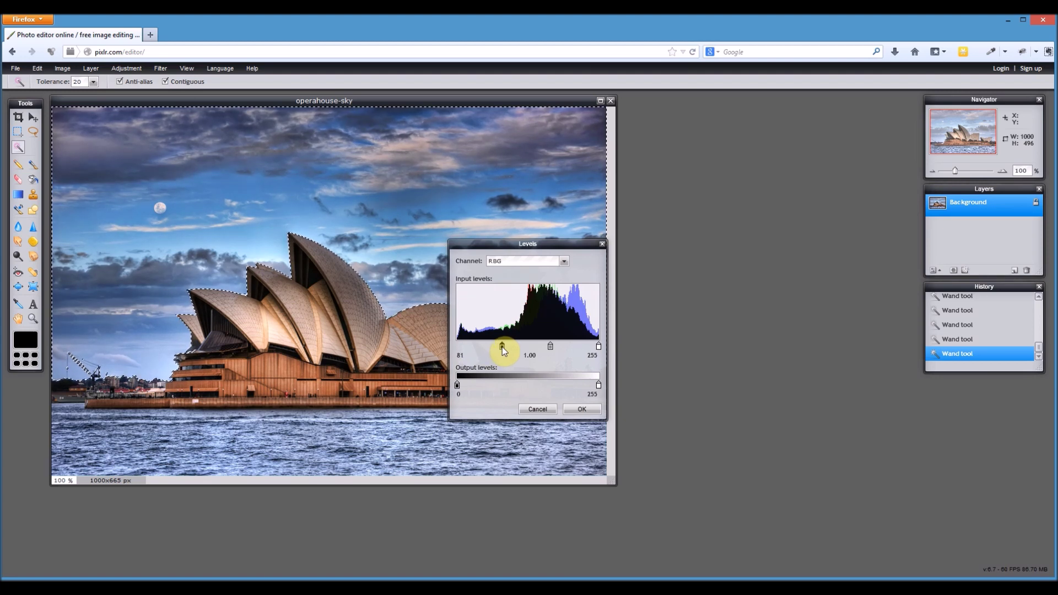
left_click_drag(508, 245, 623, 235)
left_click_drag(716, 337, 661, 339)
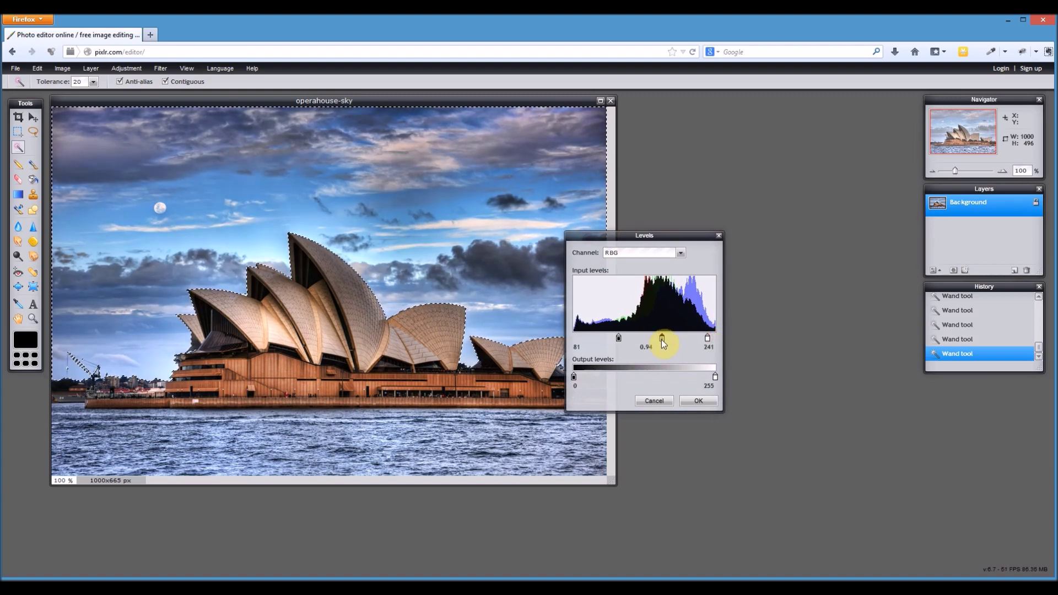
left_click_drag(618, 338, 624, 339)
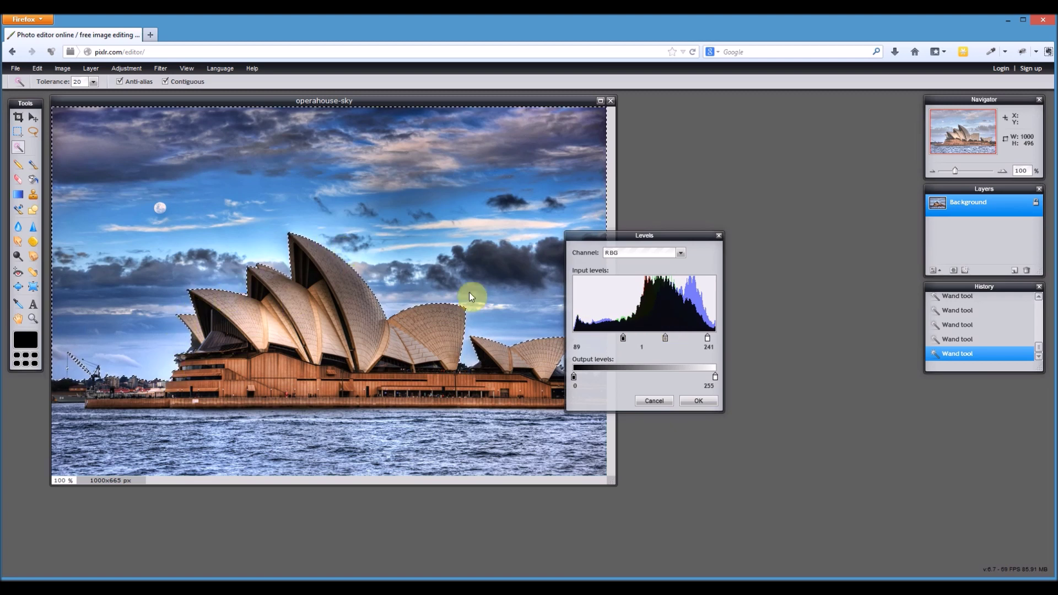
left_click(705, 402)
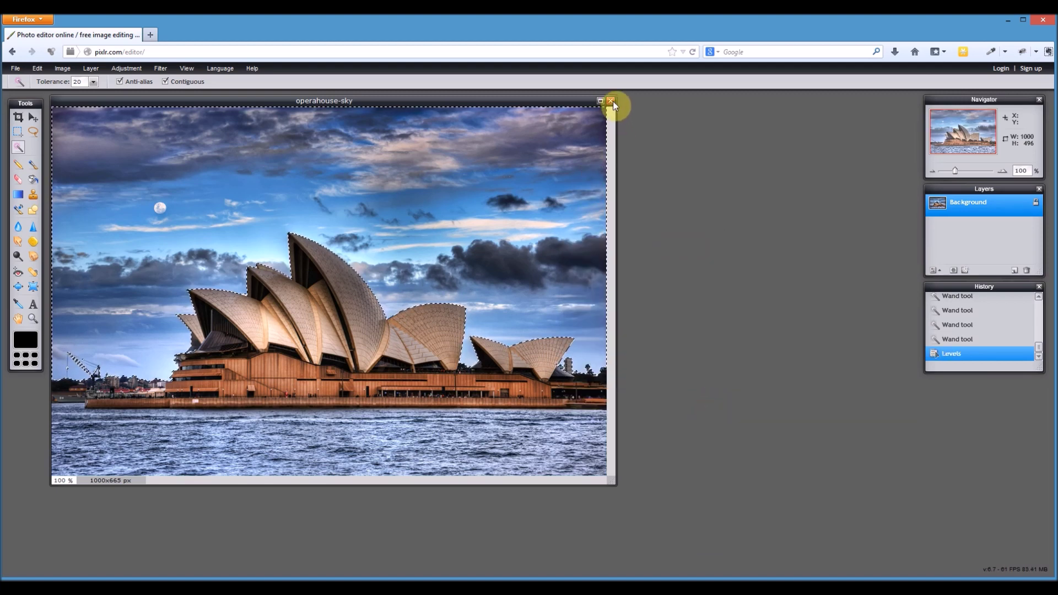
key("ctrl+d")
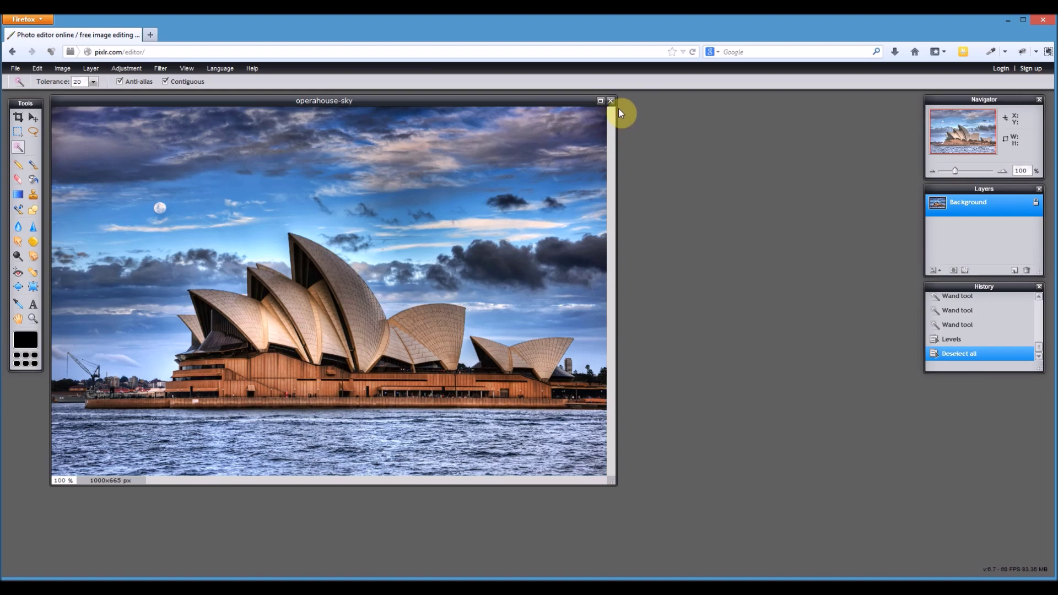
Step: Close the Opera House photo without saving and open hornby-lighthouse-far-hdr from the computer
left_click(611, 102)
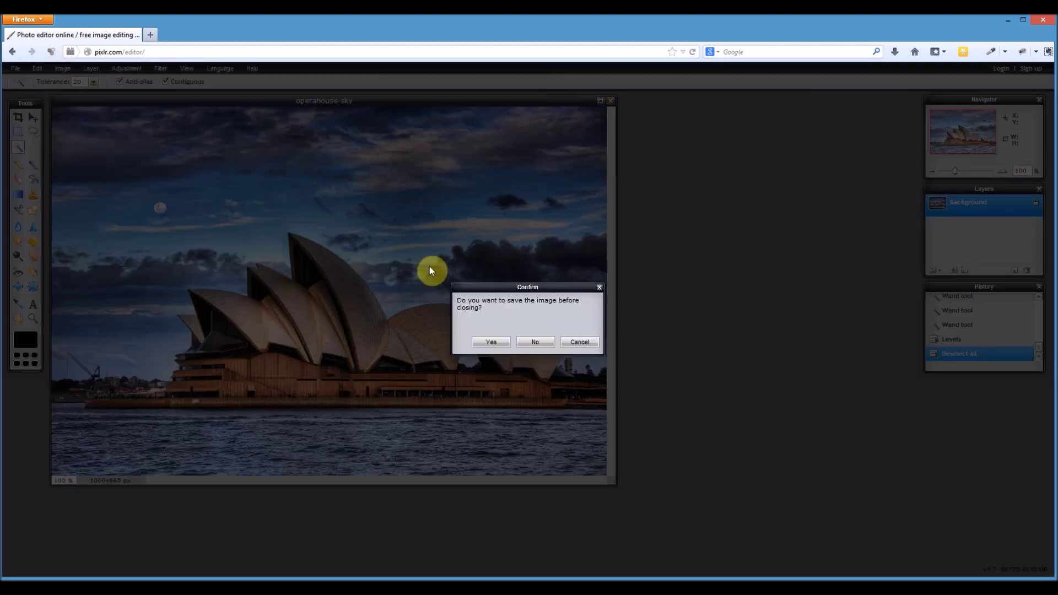
left_click(533, 343)
left_click(502, 318)
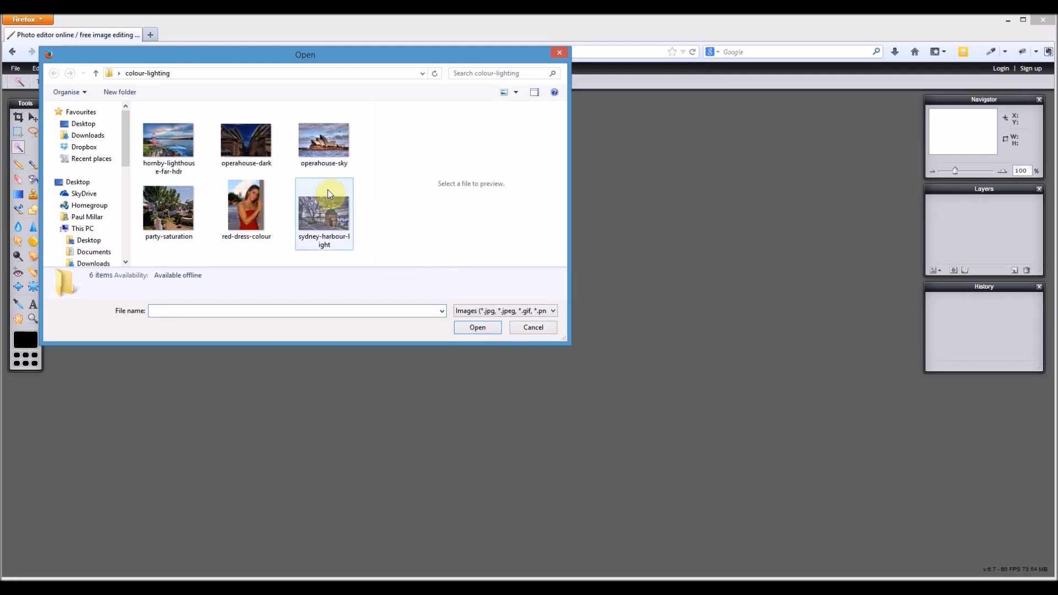
double_click(168, 145)
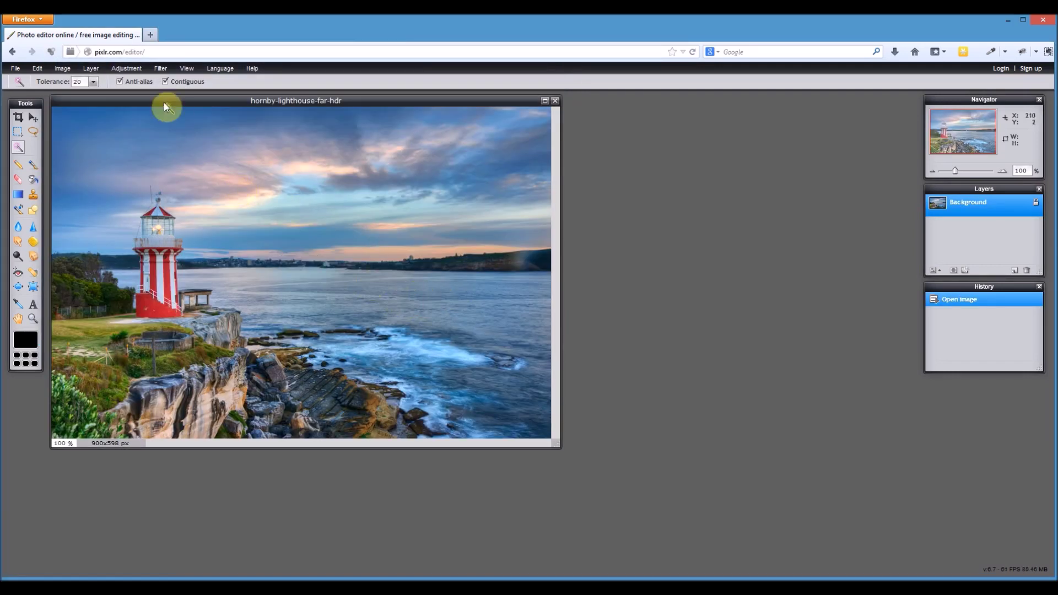
Step: Turn the lighthouse photo black and white with Hue & Saturation at Saturation -100, then close it
left_click(135, 71)
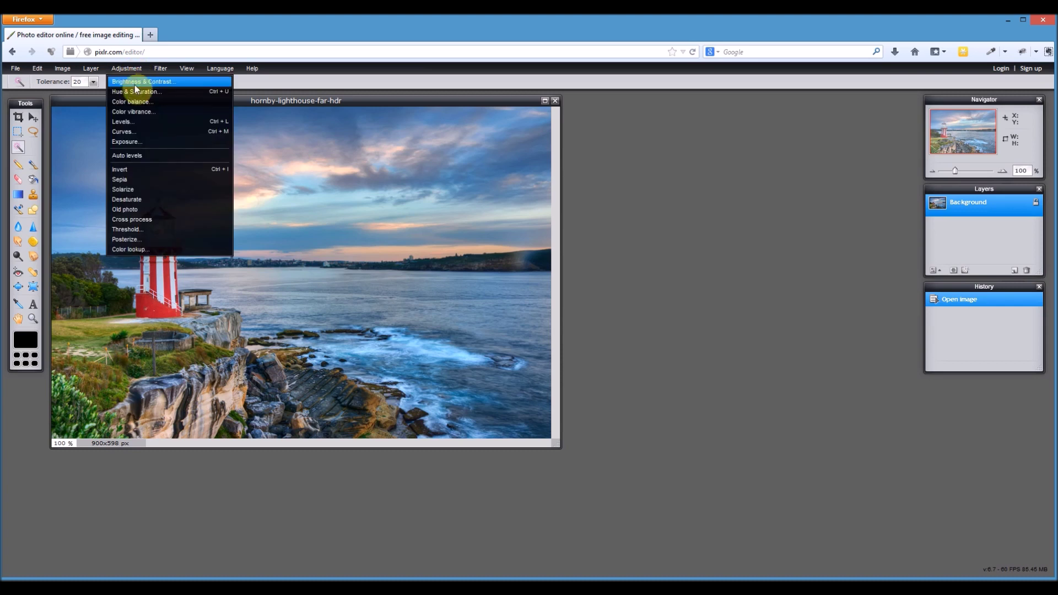
left_click(137, 91)
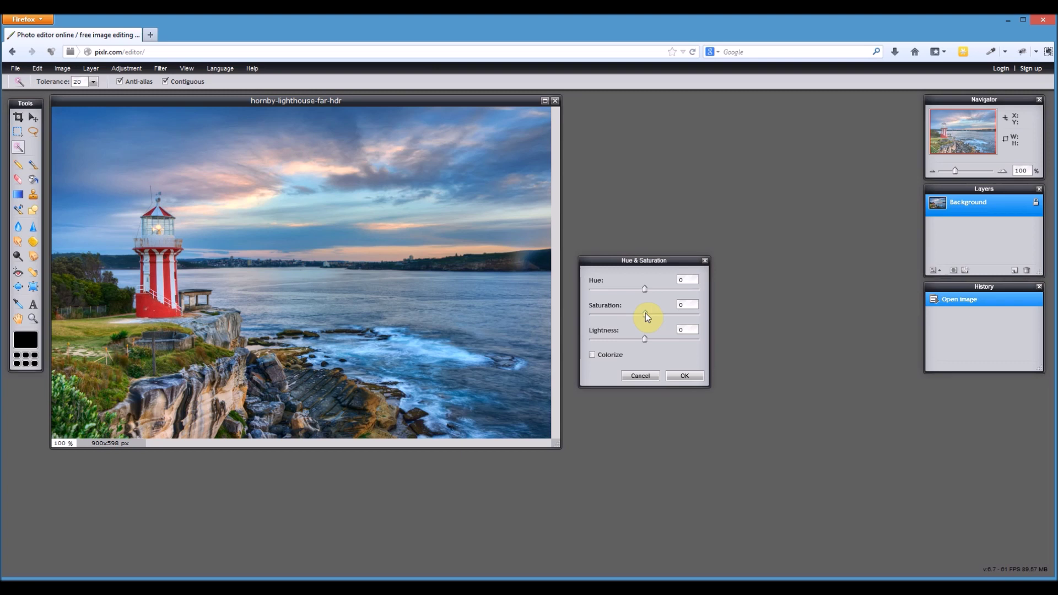
left_click_drag(644, 315, 582, 317)
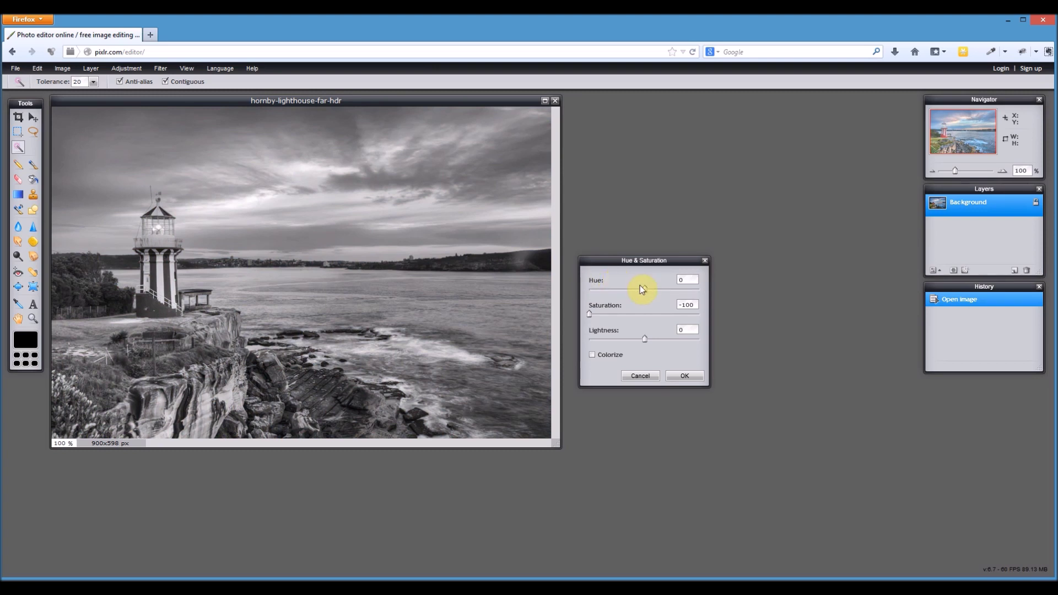
mouse_move(645, 288)
left_mouse_down()
mouse_move(615, 291)
mouse_move(648, 298)
left_mouse_up()
left_click(685, 376)
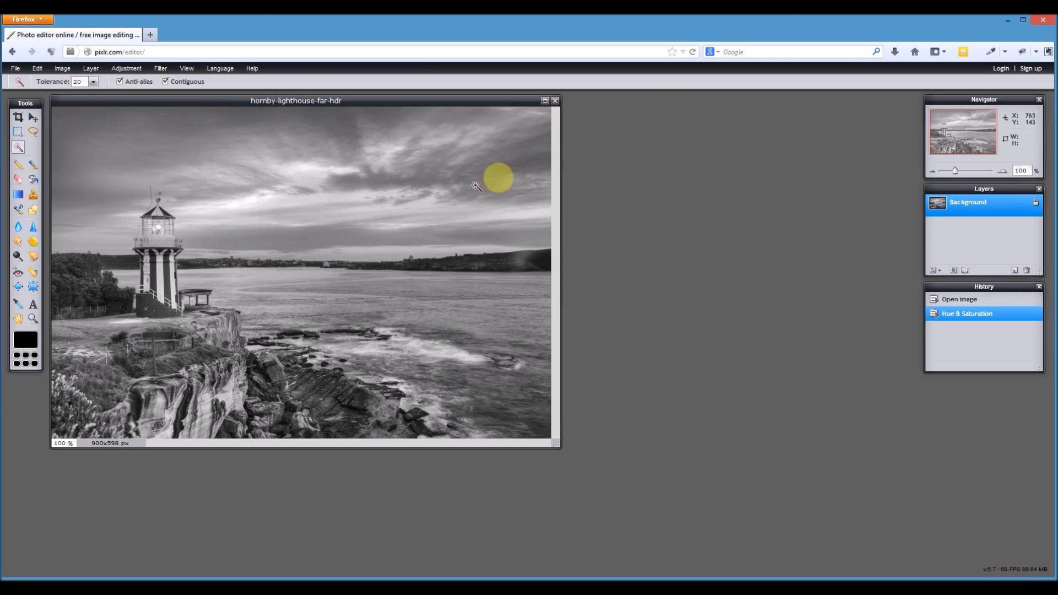
left_click(555, 102)
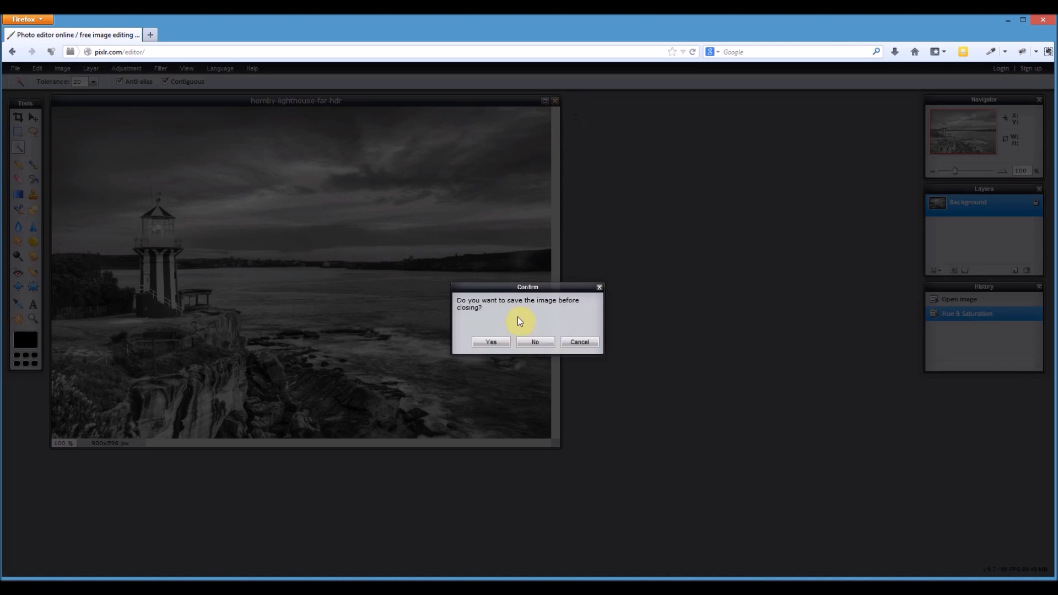
Step: Discard the lighthouse photo without saving and open party-saturation from the computer
left_click(535, 343)
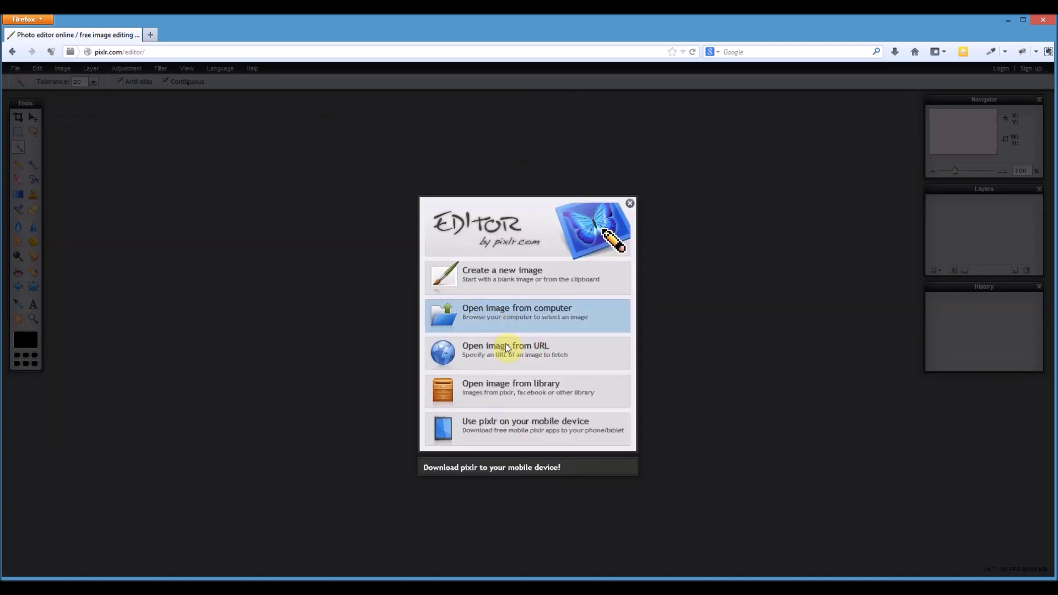
left_click(493, 317)
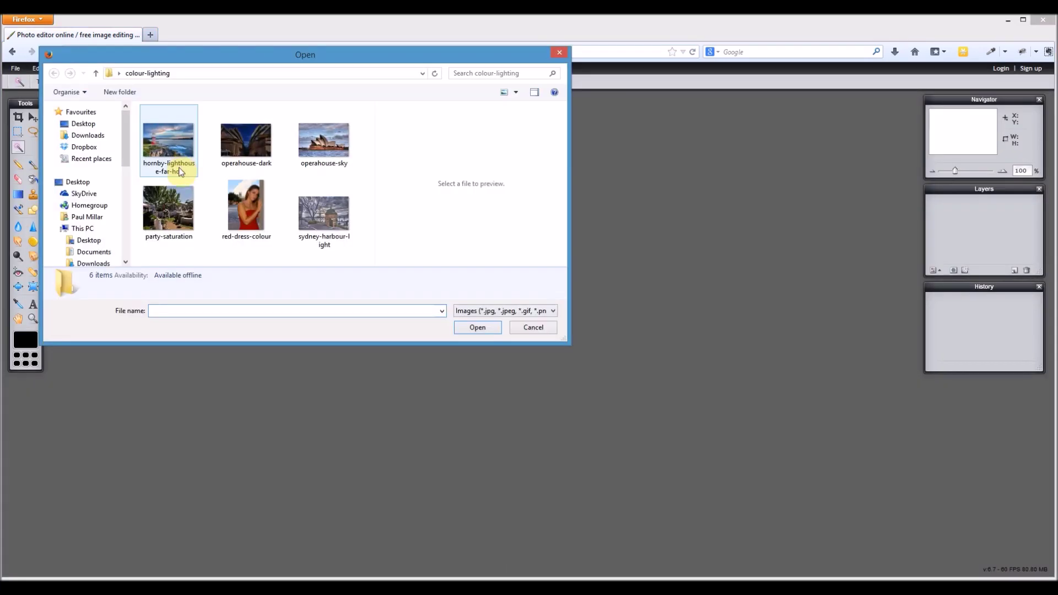
double_click(173, 215)
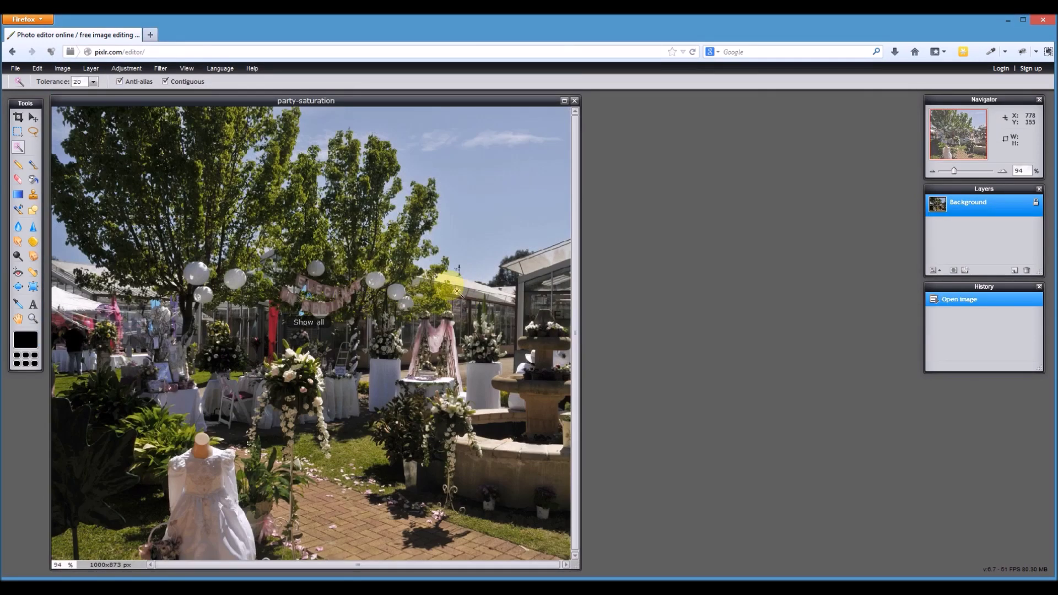
Step: Boost the party photo's saturation to 40 with Hue & Saturation, then close it
left_click(126, 68)
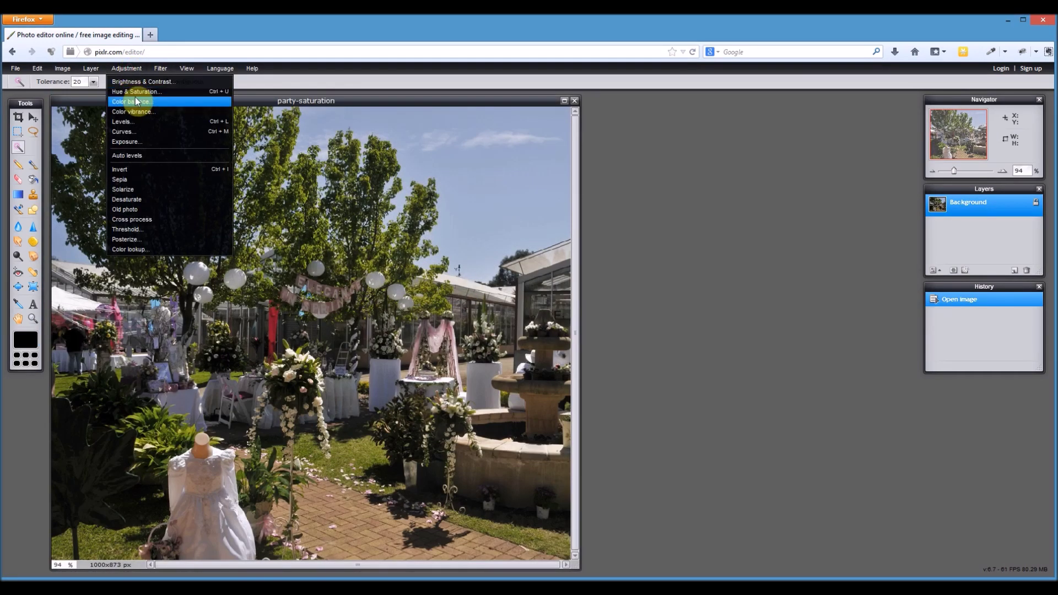
left_click(139, 91)
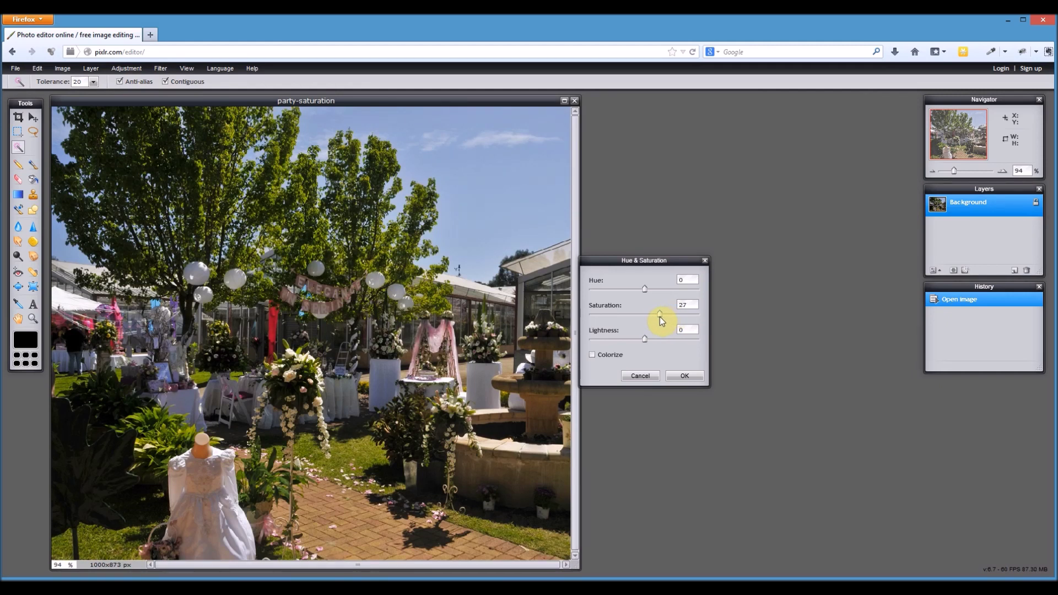
left_click_drag(660, 317, 639, 316)
left_click(690, 373)
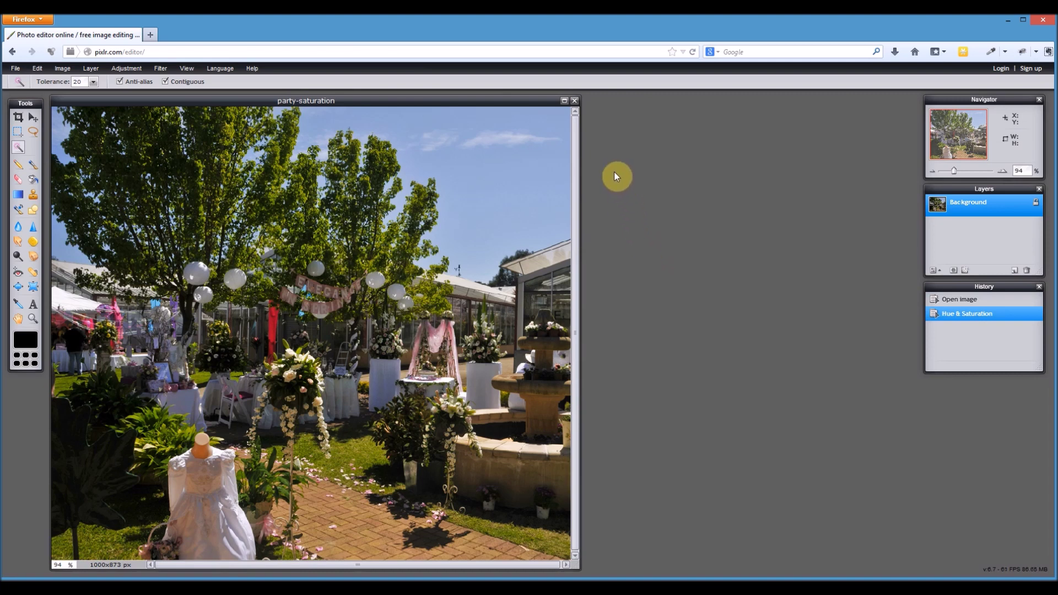
left_click(575, 101)
Step: Discard the party photo without saving and open red-dress-colour from the computer
left_click(537, 341)
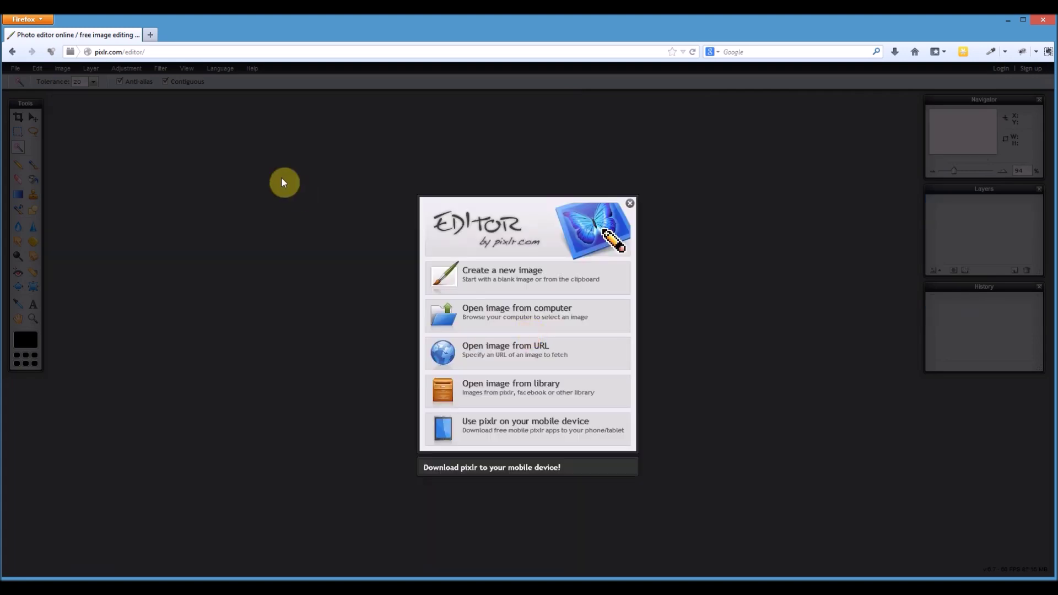
left_click(444, 301)
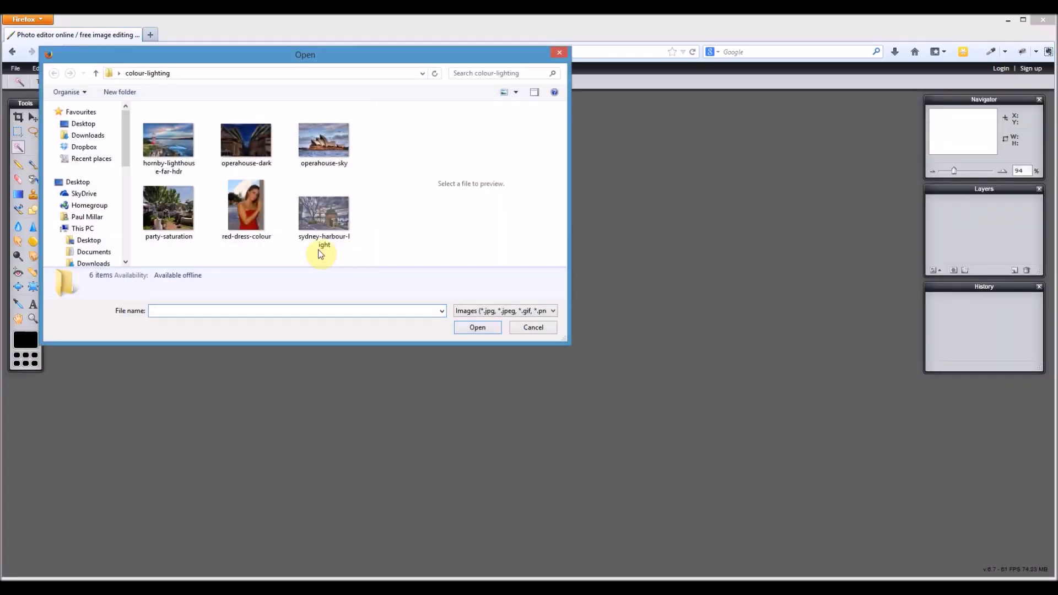
double_click(244, 212)
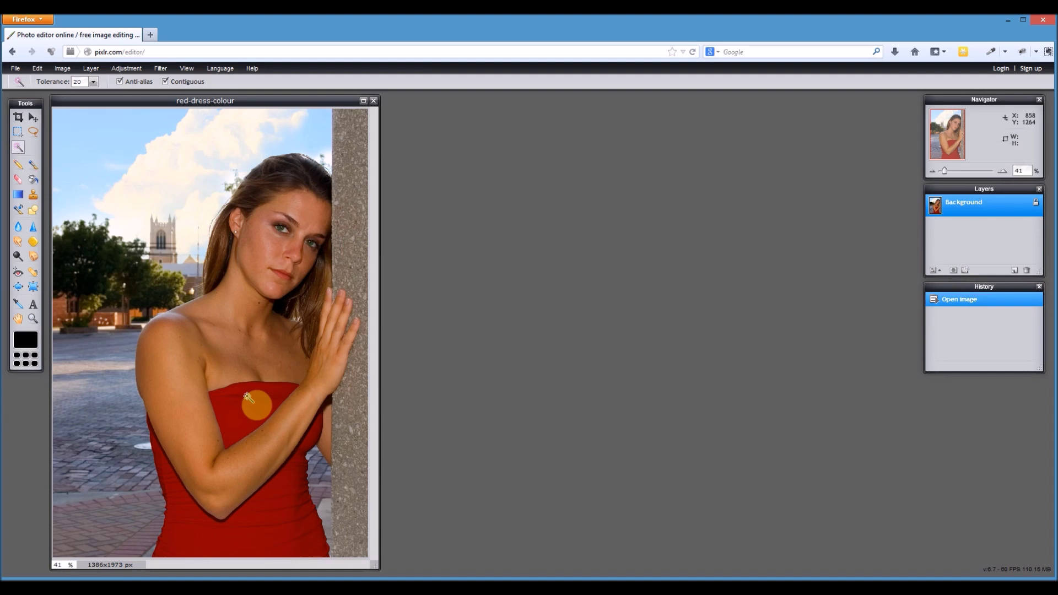
Step: Select the red dress with repeated Magic Wand clicks, raising Tolerance to 46 and undoing one step
left_click(248, 396)
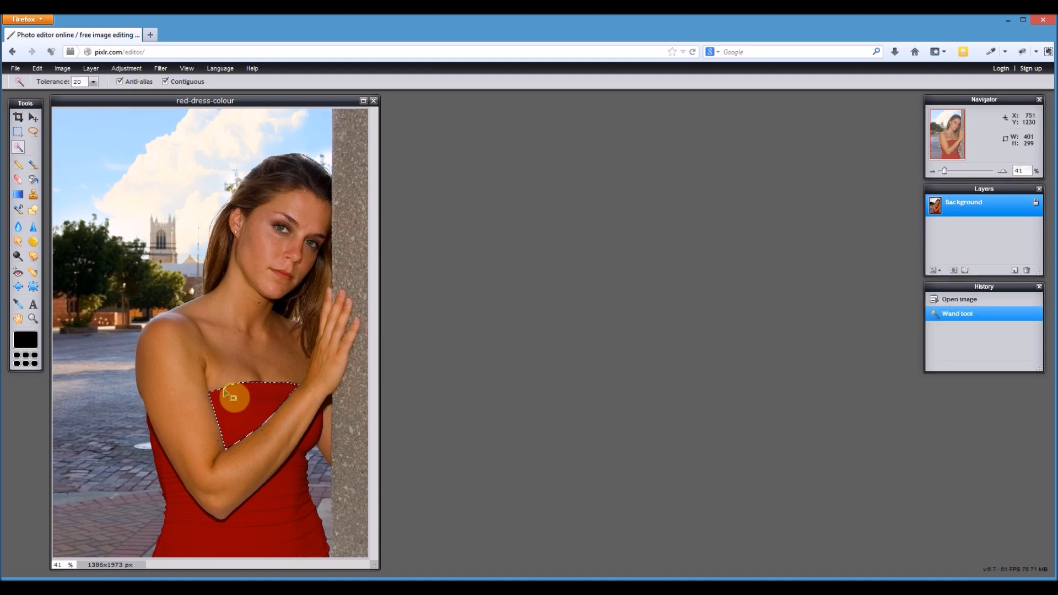
left_click(315, 433)
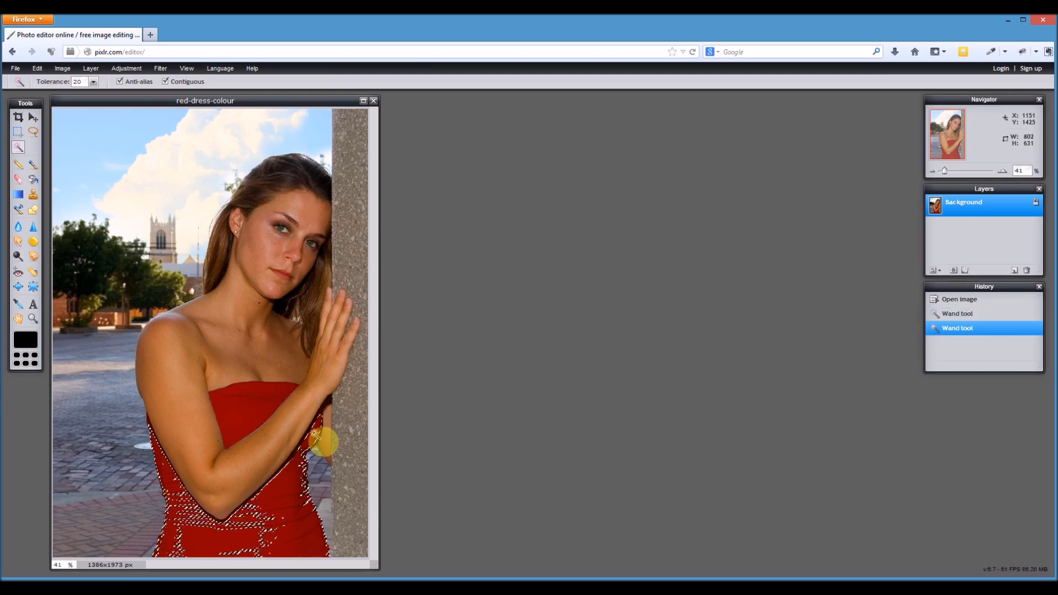
left_click(238, 407, "shift")
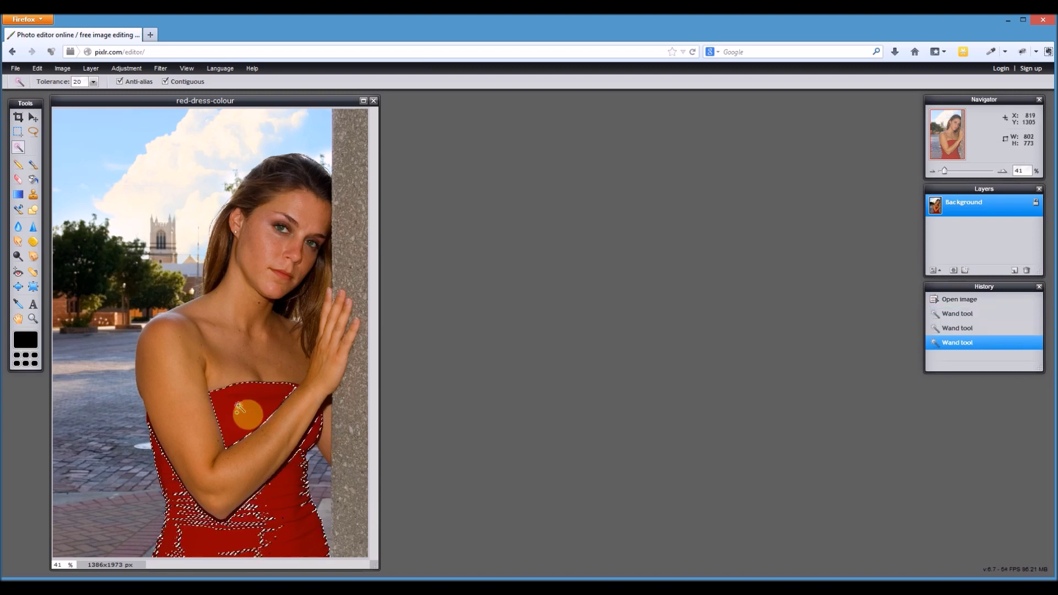
left_click(288, 390, "shift")
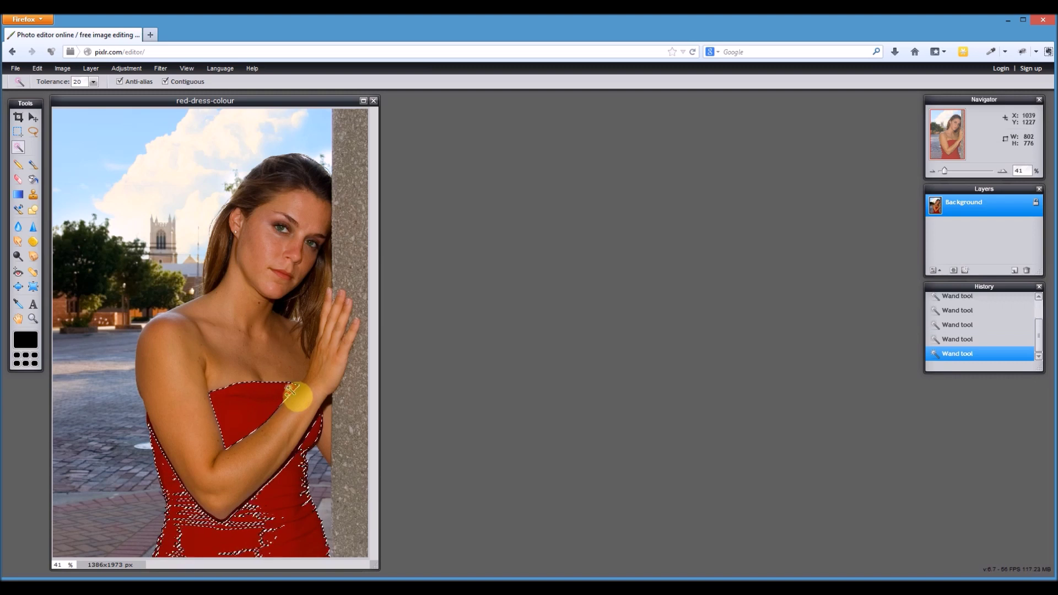
left_click(92, 82)
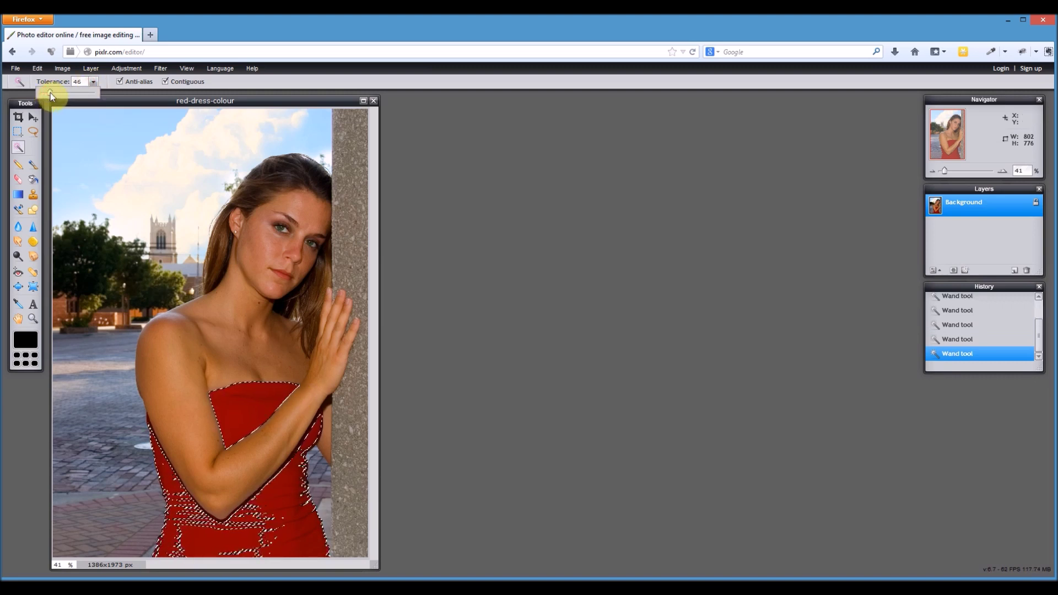
left_click(180, 534)
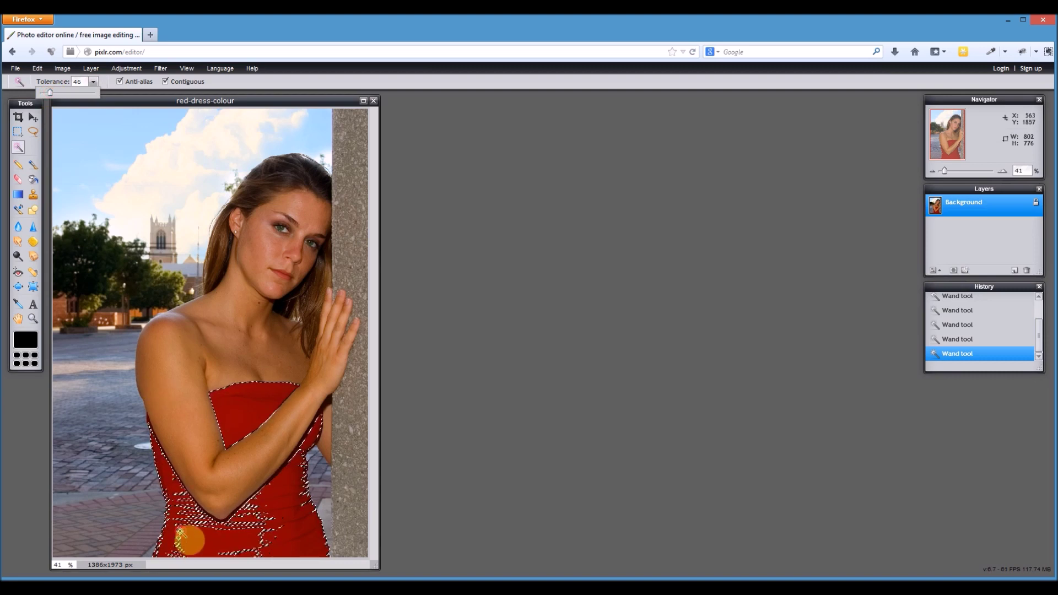
left_click(304, 510)
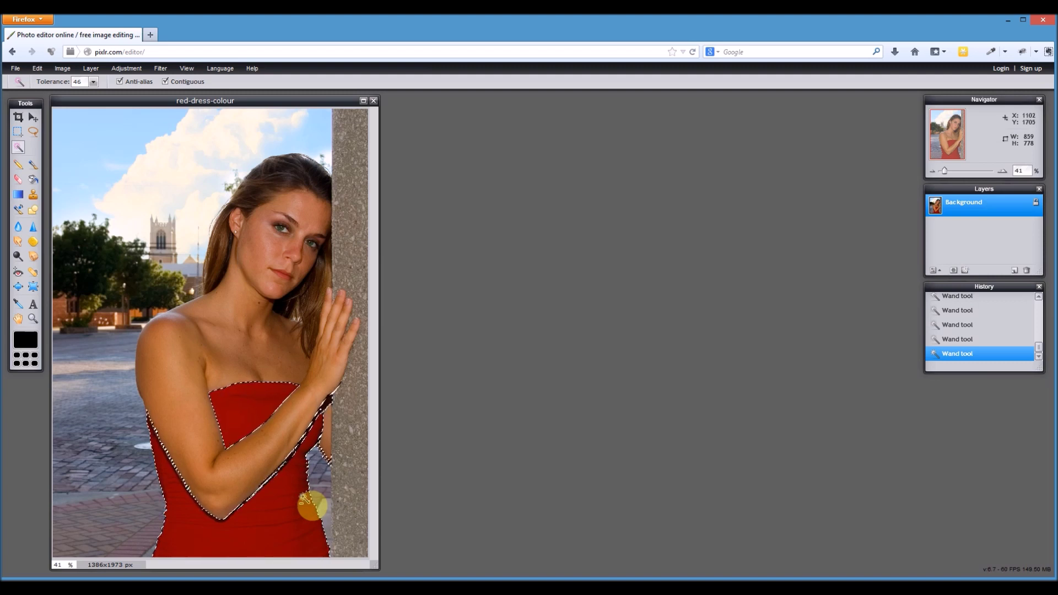
key("ctrl+z")
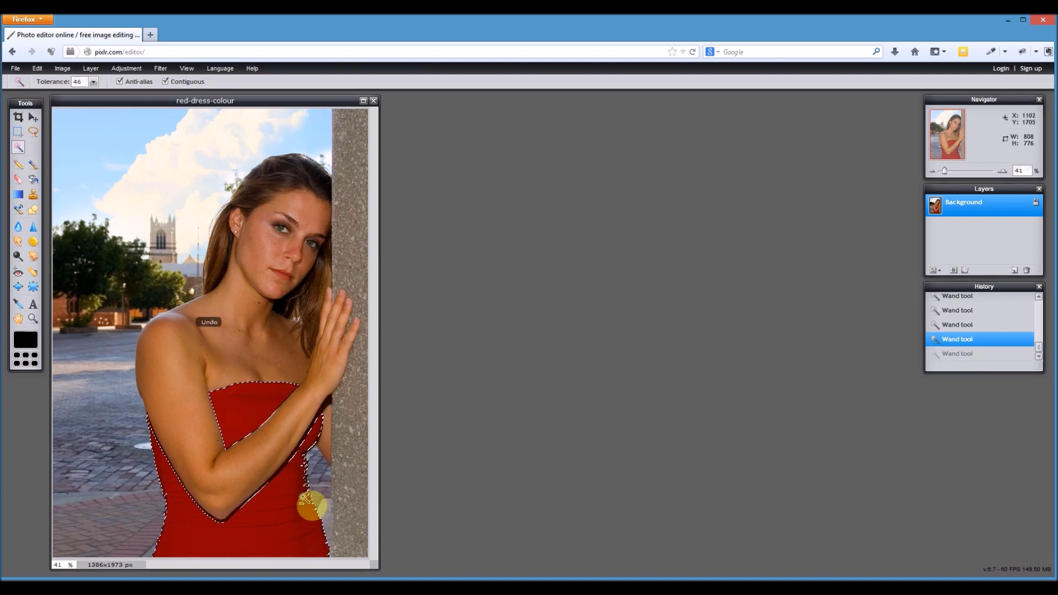
left_click(93, 82)
Step: Add the remaining dress at wand Tolerance 26, then refine the pillar edge with the Polygonal Lasso
left_click_drag(49, 91, 44, 92)
left_click(325, 429)
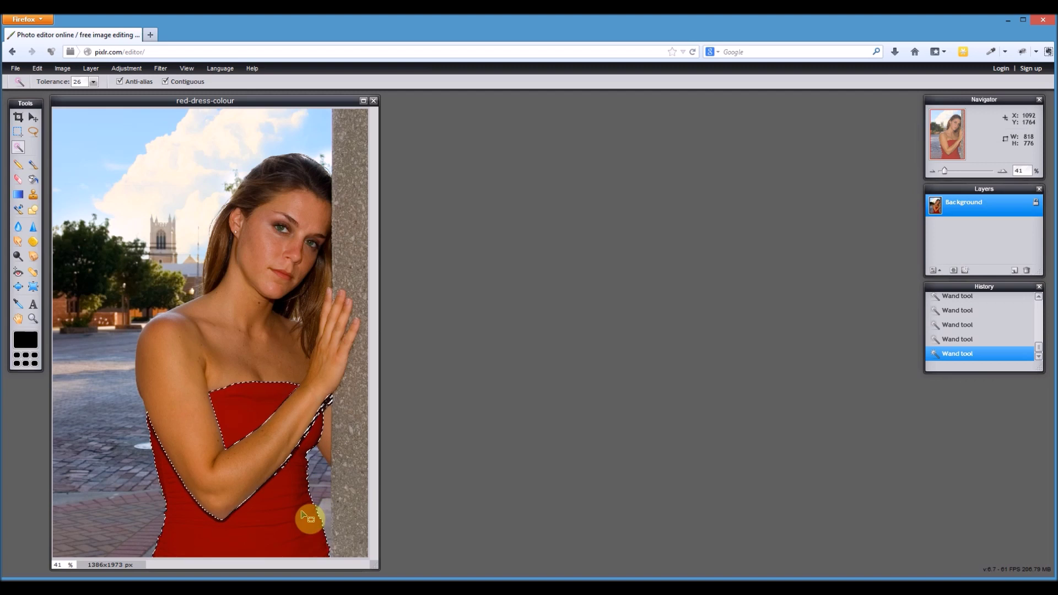
left_click(34, 135)
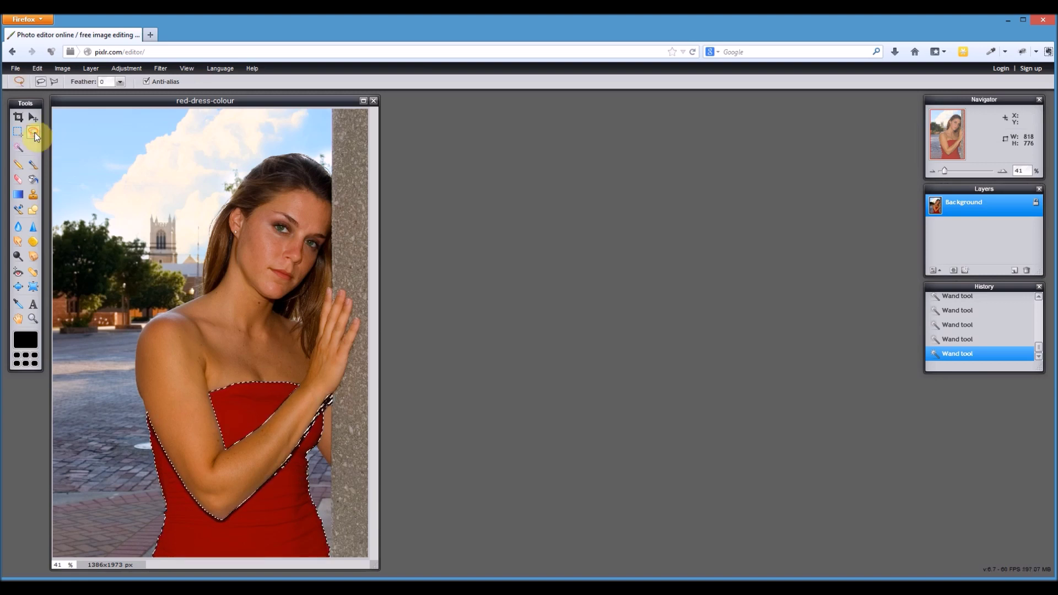
left_click(52, 82)
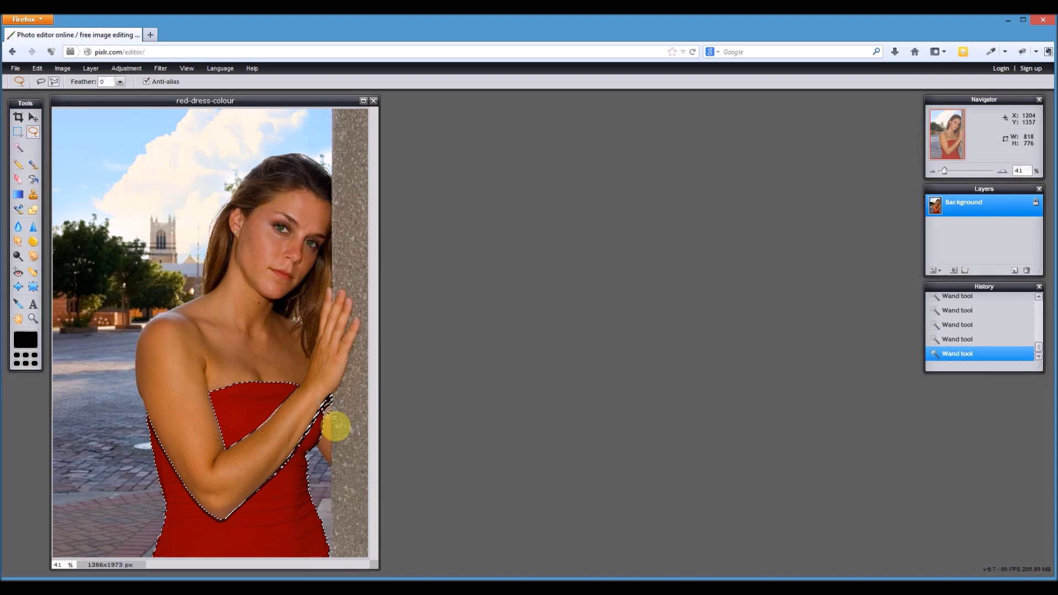
mouse_move(330, 412)
left_mouse_down()
mouse_move(349, 421)
mouse_move(354, 406)
mouse_move(331, 357)
mouse_move(313, 396)
mouse_move(326, 406)
left_mouse_up()
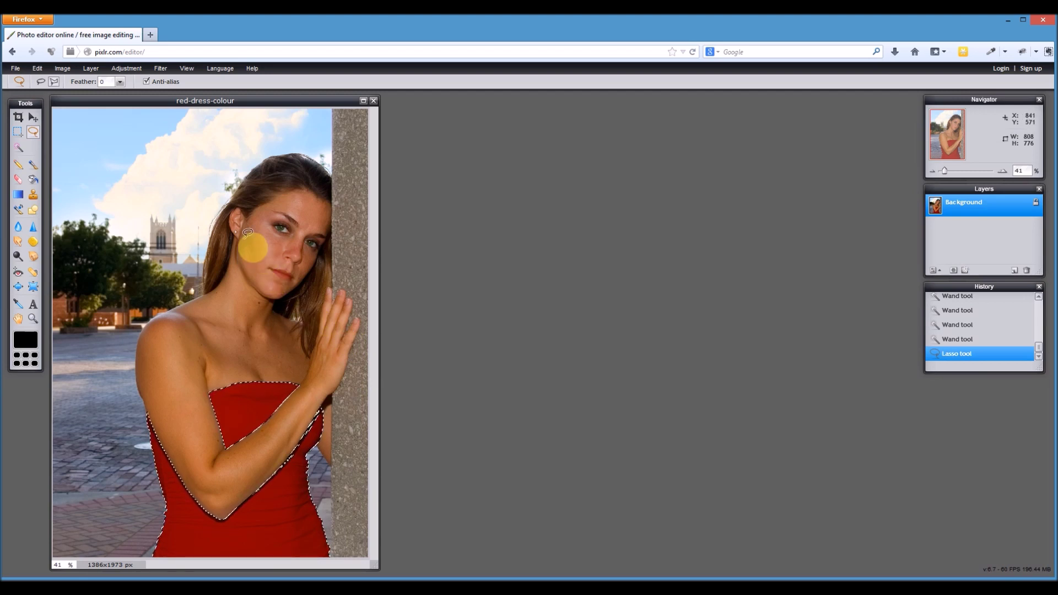
Step: Recolour the selected dress blue with Hue -106, Saturation -30 and Lightness -5
left_click(131, 69)
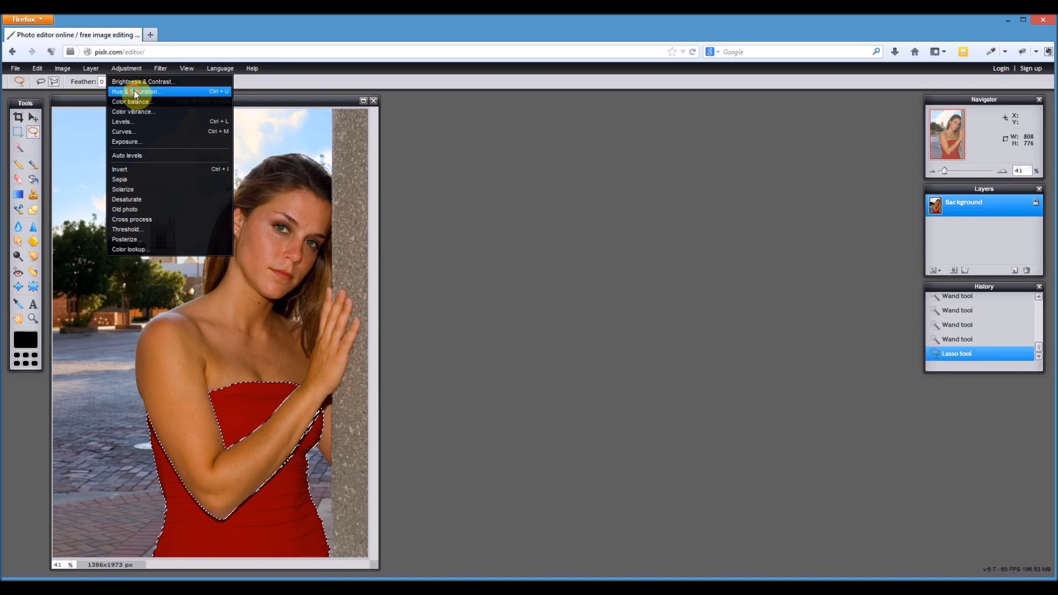
left_click(134, 92)
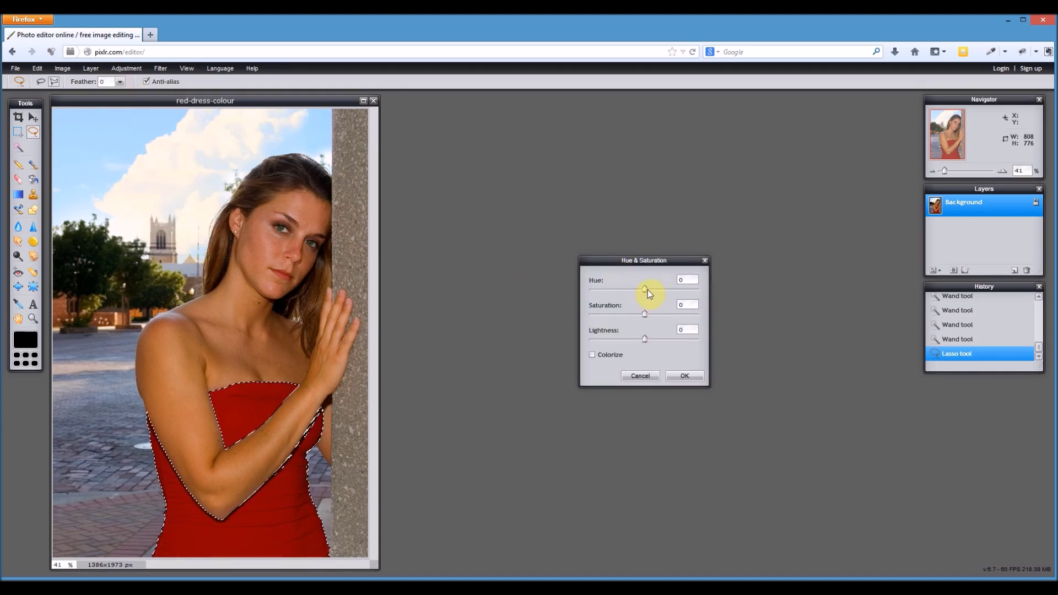
left_click_drag(645, 290, 614, 302)
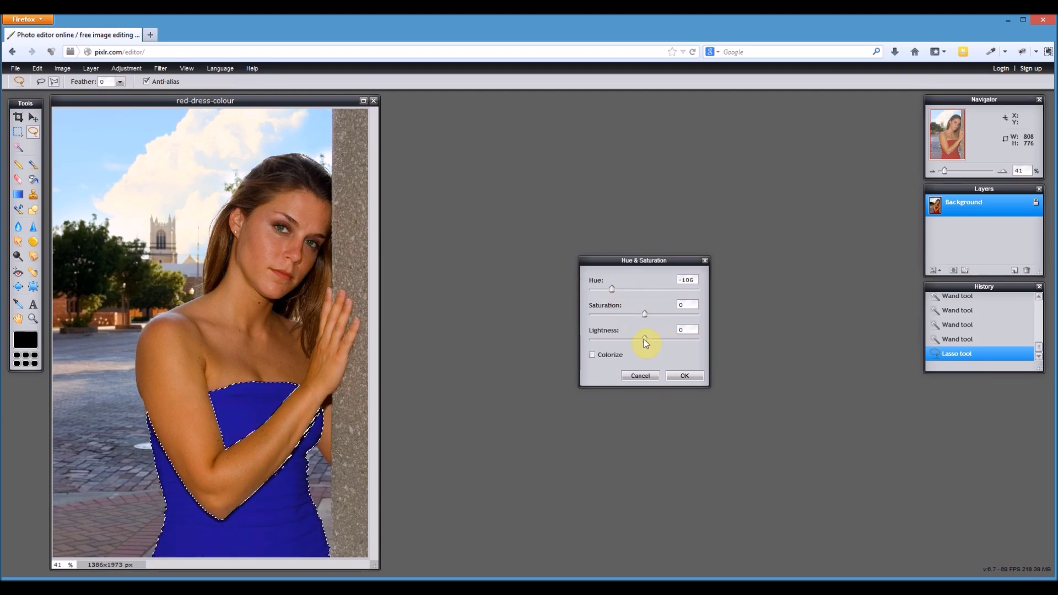
left_click(645, 315)
mouse_move(642, 340)
left_mouse_down()
mouse_move(665, 340)
mouse_move(642, 343)
left_mouse_up()
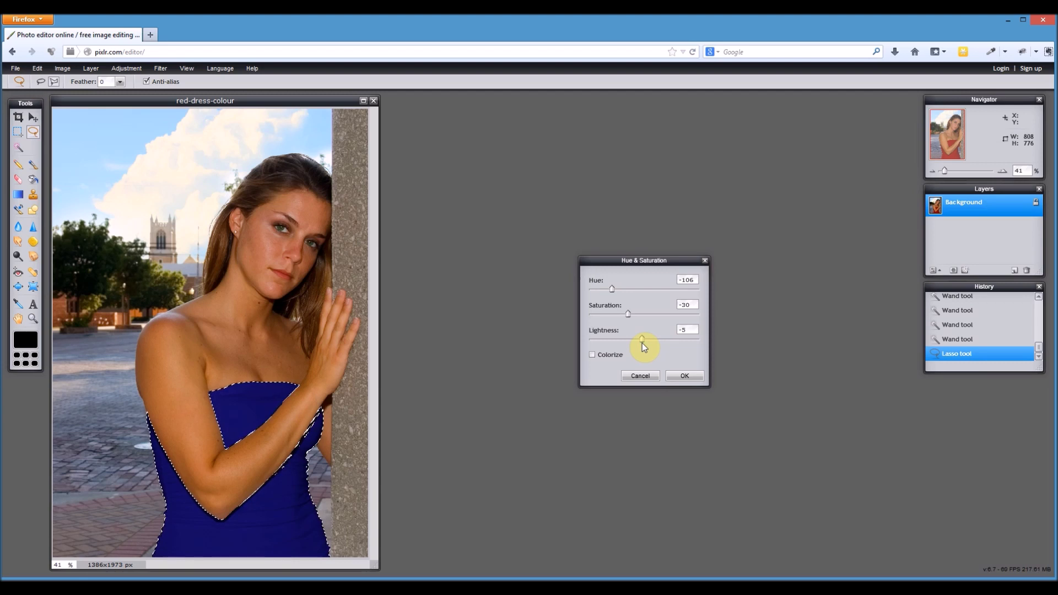
left_click(685, 376)
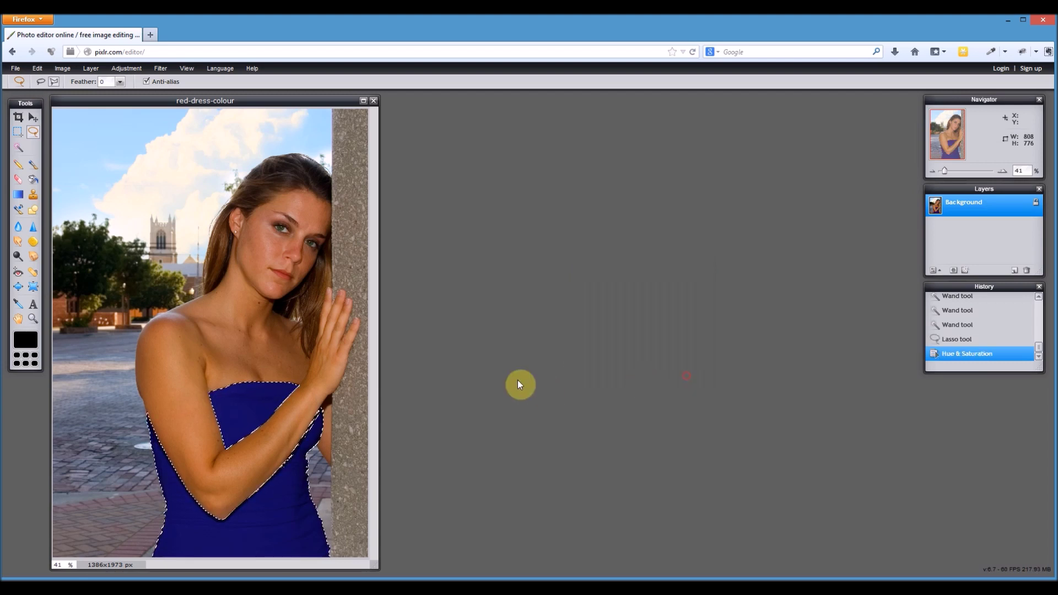
Step: Deselect all with Ctrl+D, leaving the blue dress photo free of selection outlines
key("ctrl+d")
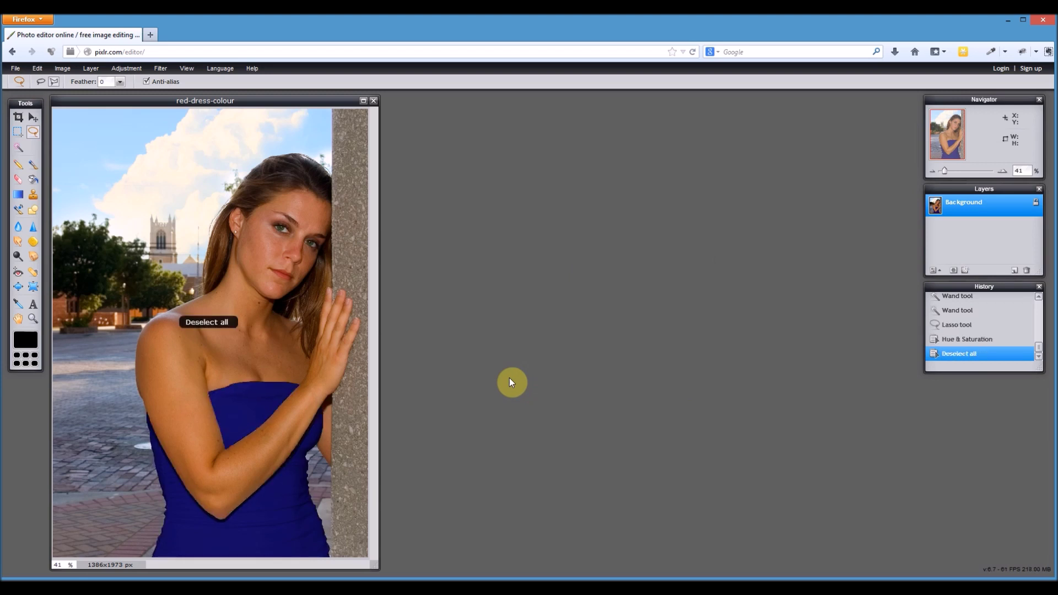